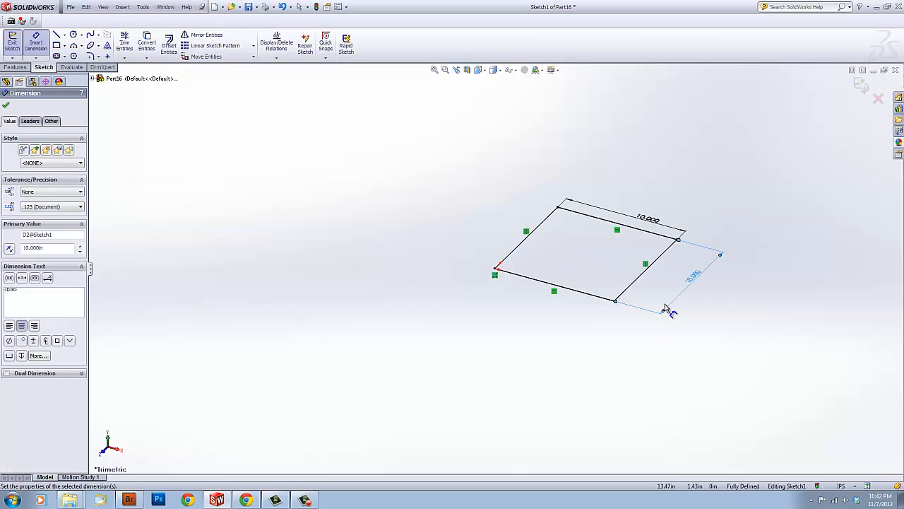
# Extrude the square sketch upward as a blind boss 10 in deep, in one direction only
pyautogui.scroll(-3, 654, 283)
pyautogui.scroll(-3, 474, 214)
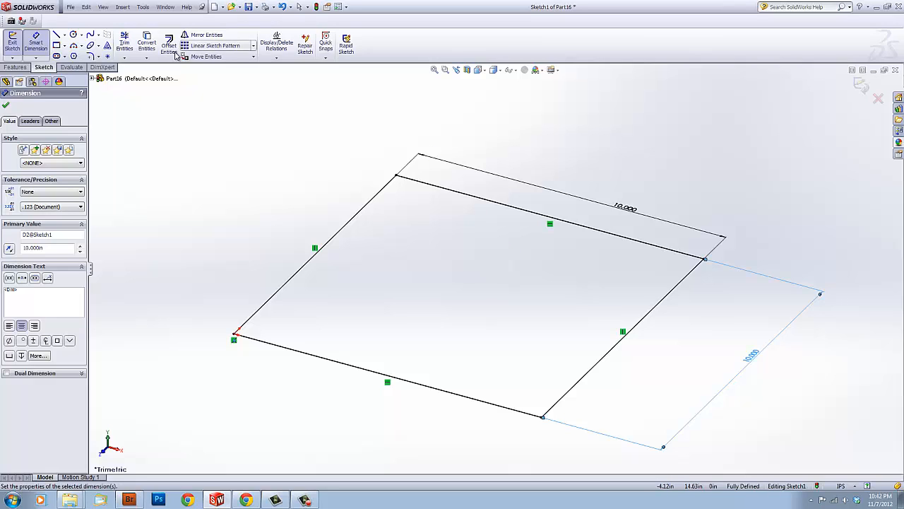
pyautogui.click(27, 68)
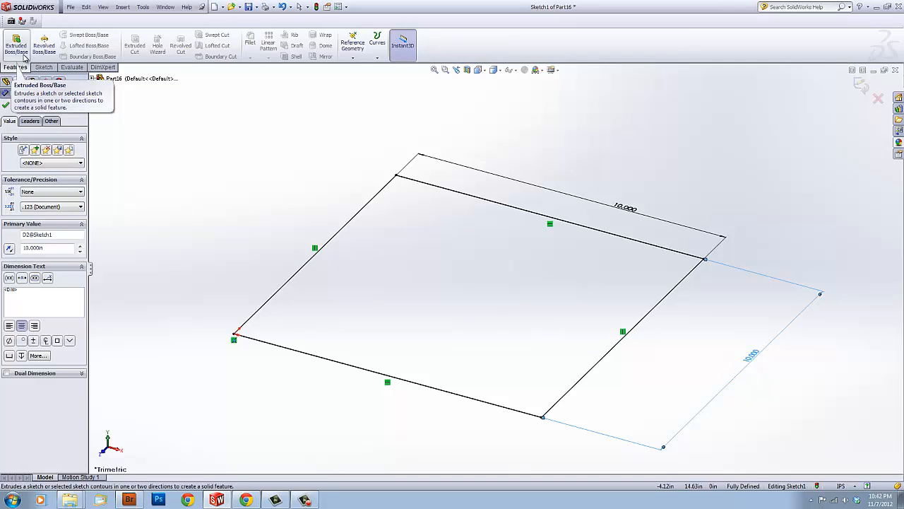
pyautogui.click(23, 55)
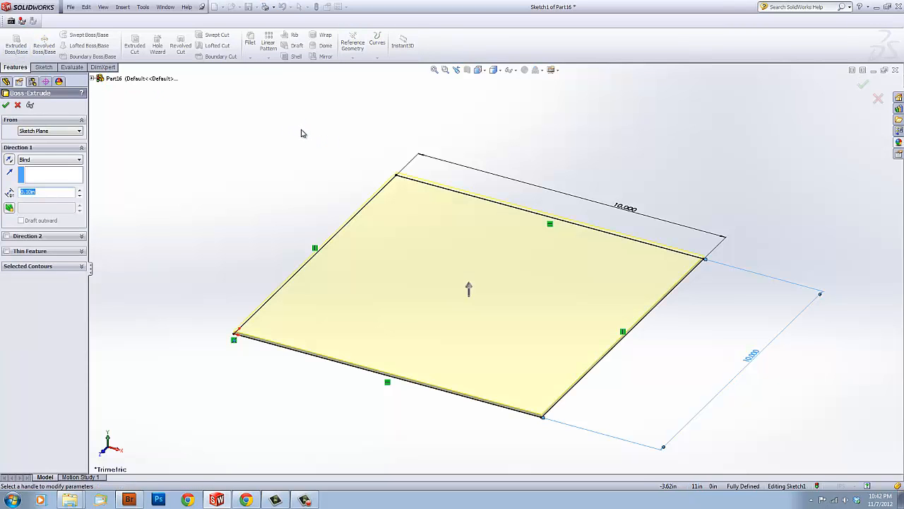
pyautogui.moveTo(353, 198); pyautogui.dragTo(310, 183, button='middle')
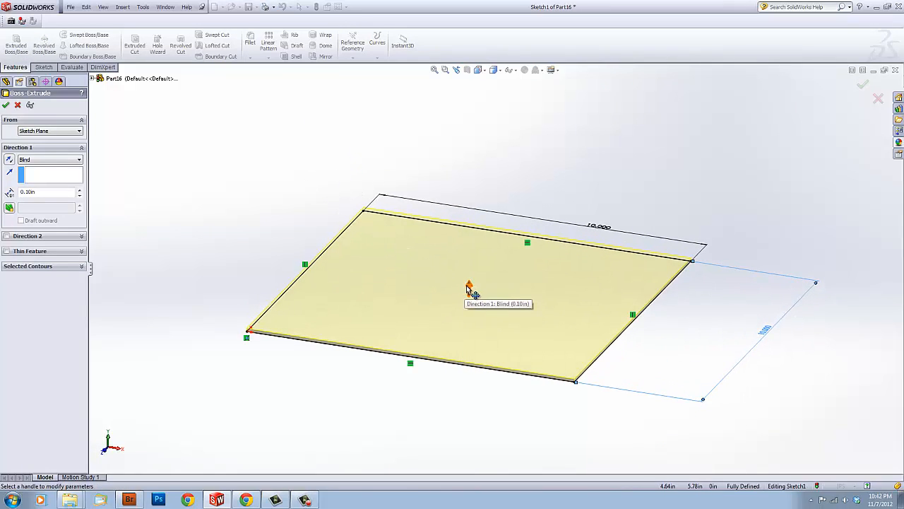
pyautogui.moveTo(468, 289)
pyautogui.mouseDown()
pyautogui.moveTo(466, 189)
pyautogui.moveTo(488, 252)
pyautogui.moveTo(485, 360)
pyautogui.moveTo(488, 202)
pyautogui.mouseUp()
pyautogui.scroll(3, 473, 205)
pyautogui.moveTo(484, 292)
pyautogui.mouseDown()
pyautogui.moveTo(496, 375)
pyautogui.moveTo(481, 370)
pyautogui.moveTo(485, 300)
pyautogui.mouseUp()
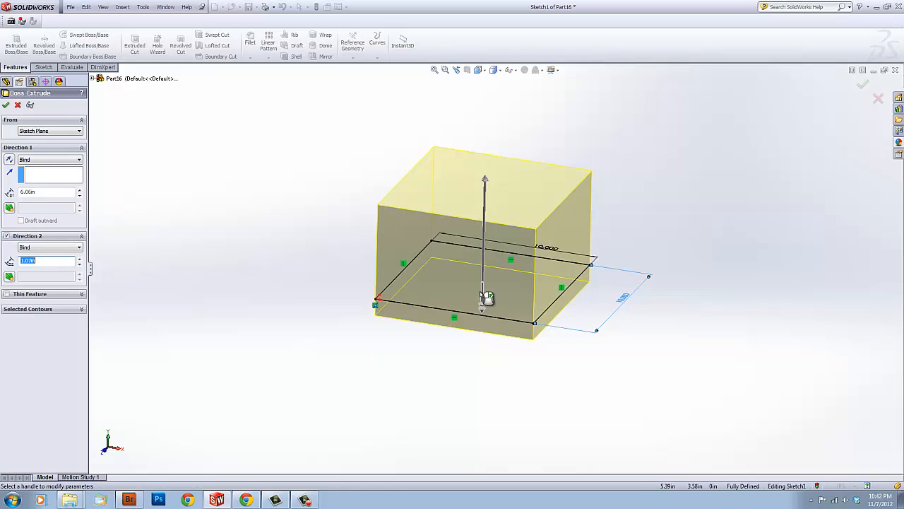
pyautogui.click(7, 236)
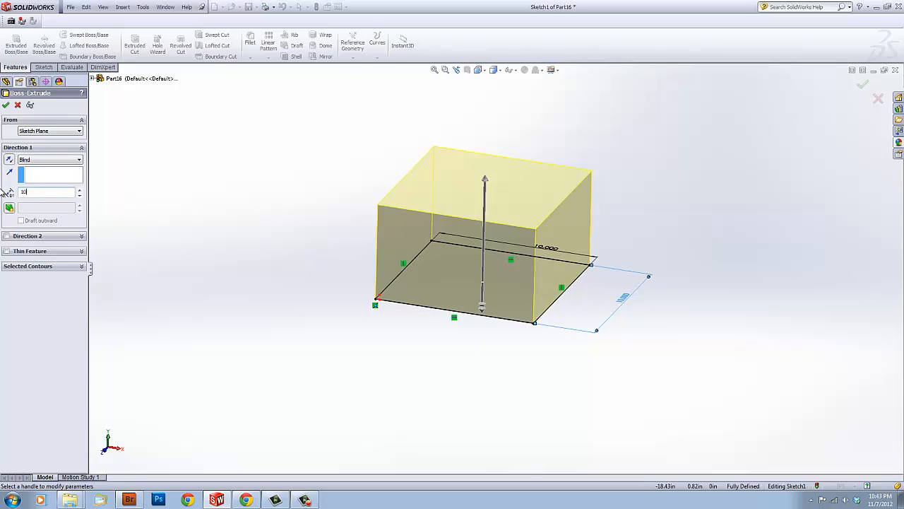
pyautogui.press('Return')
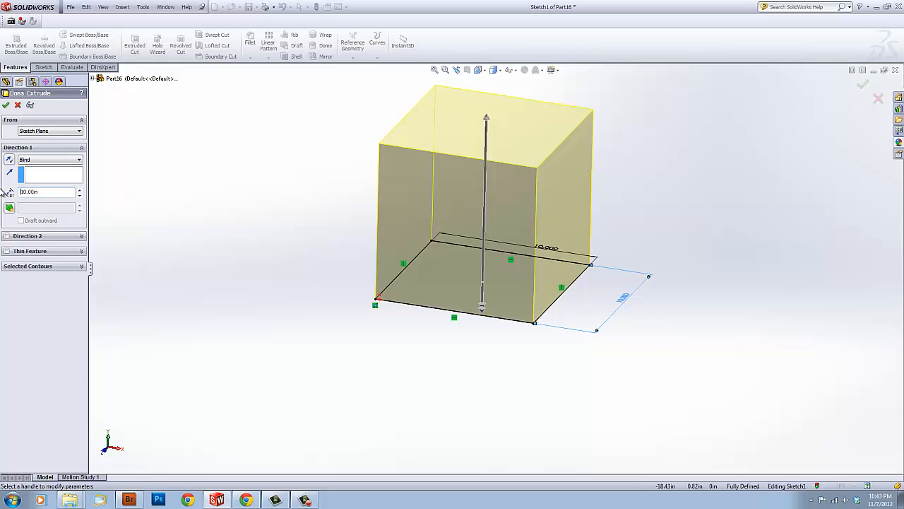
pyautogui.click(17, 105)
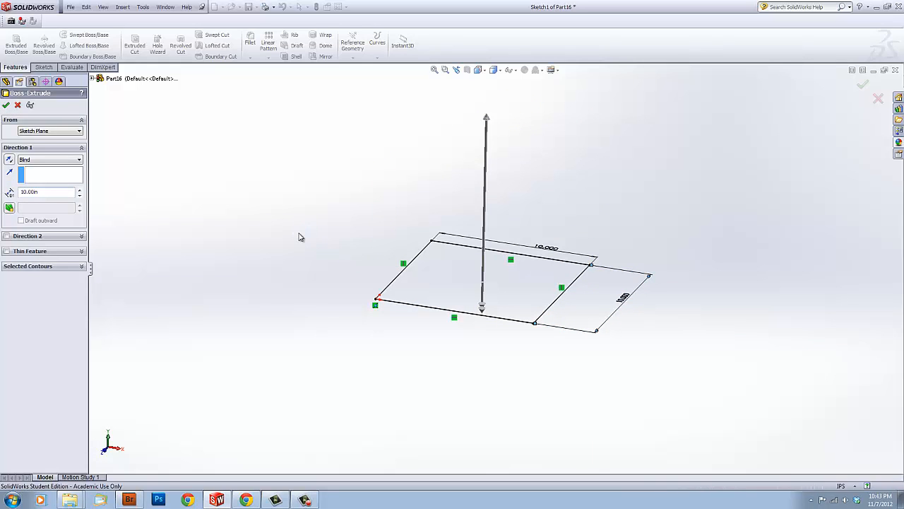
# Inspect the extruded cube from different angles and distances, ending on a close view of its top face
pyautogui.moveTo(308, 237); pyautogui.dragTo(321, 199, button='middle')
pyautogui.scroll(-3, 514, 173)
pyautogui.moveTo(514, 177); pyautogui.dragTo(485, 214, button='middle')
pyautogui.scroll(5, 503, 229)
pyautogui.scroll(-3, 491, 215)
pyautogui.scroll(2, 477, 235)
pyautogui.scroll(1, 478, 236)
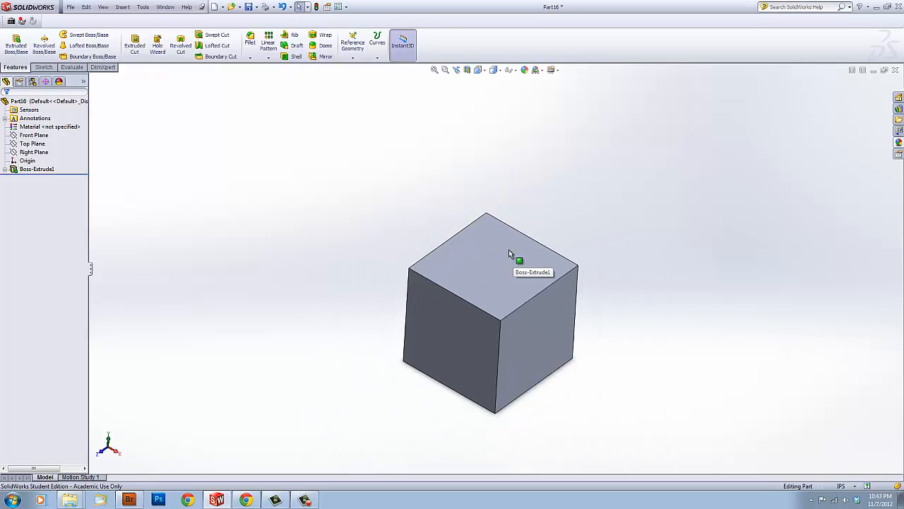
pyautogui.scroll(-3, 579, 313)
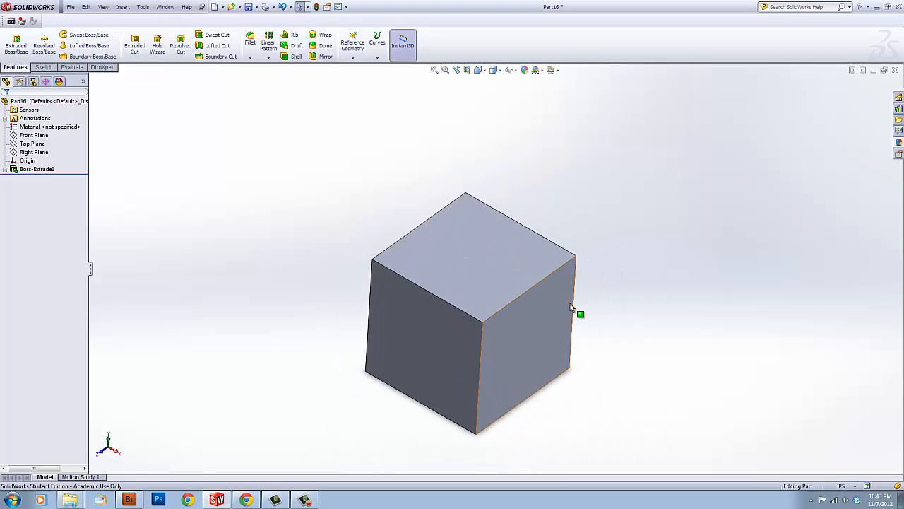
pyautogui.scroll(-2, 460, 253)
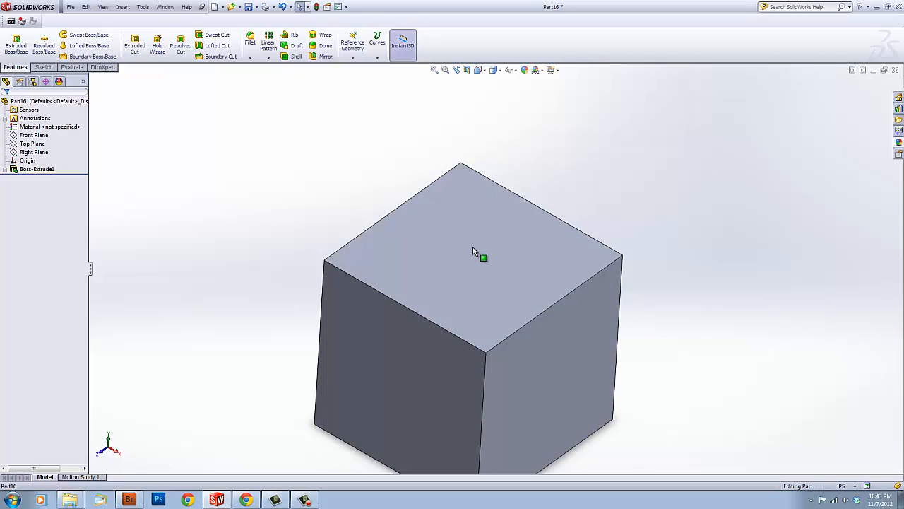
# Sketch a circle of about 1.14 in radius on the cube's top face, towards the back corner
pyautogui.click(479, 272)
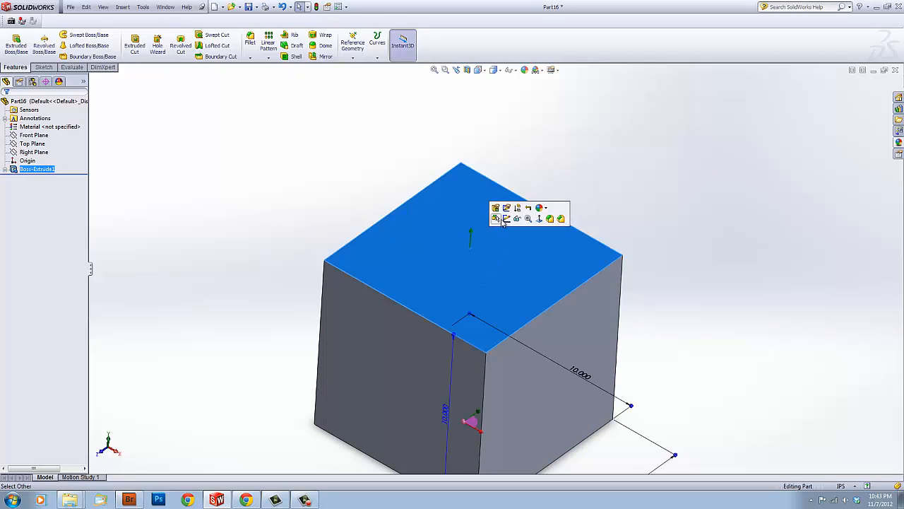
pyautogui.click(506, 219)
pyautogui.scroll(-2, 479, 224)
pyautogui.moveTo(474, 228); pyautogui.dragTo(537, 237, button='right')
pyautogui.click(461, 225)
pyautogui.click(492, 245)
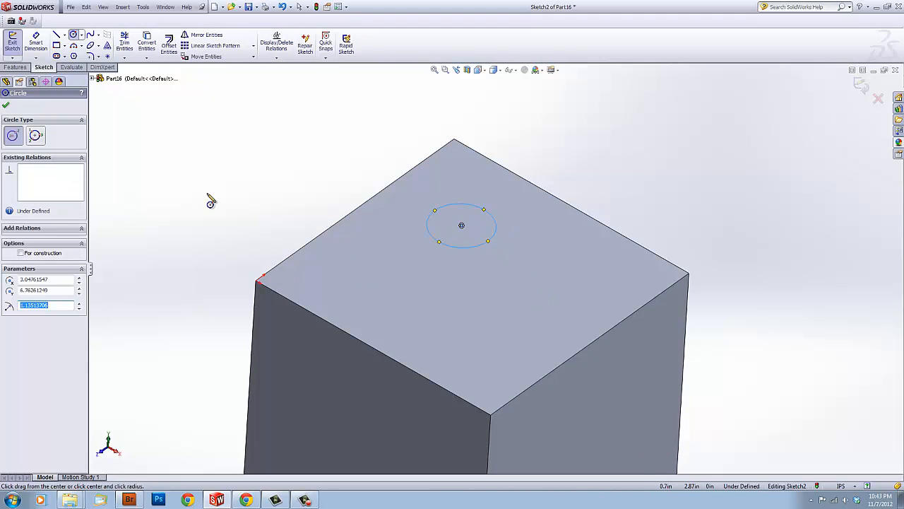
# Extrude the circle upward from the cube's top face as a blind boss 2 in deep
pyautogui.click(14, 67)
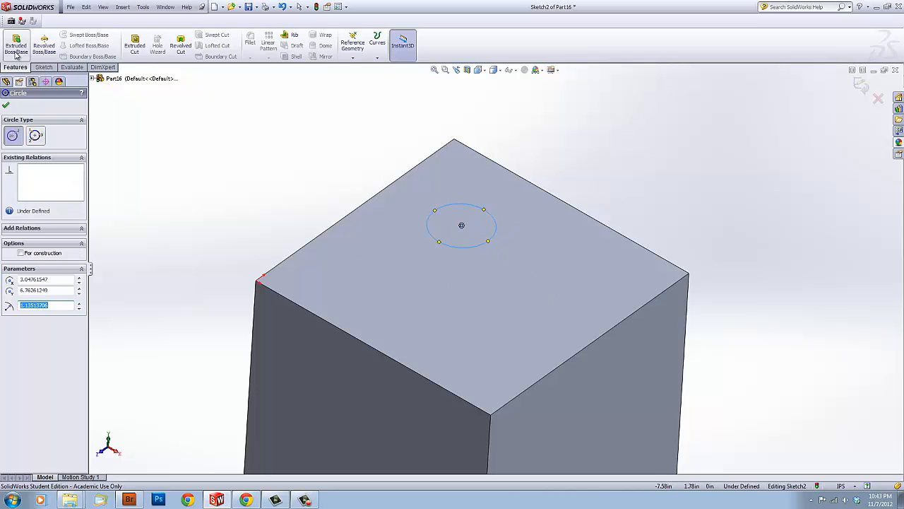
pyautogui.click(15, 53)
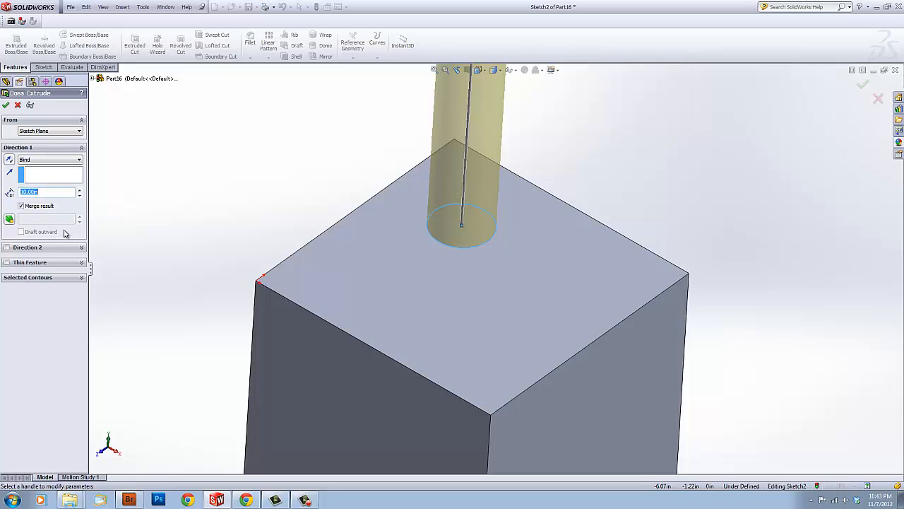
pyautogui.click(41, 161)
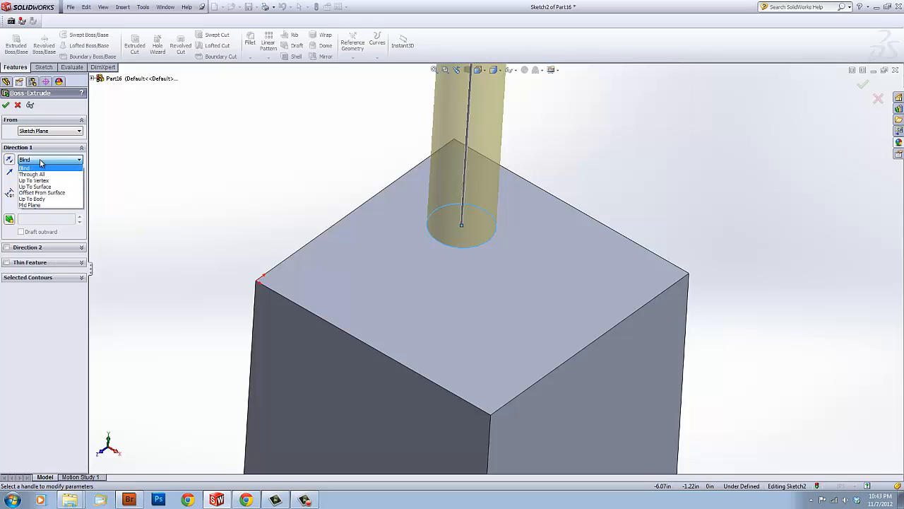
pyautogui.click(41, 168)
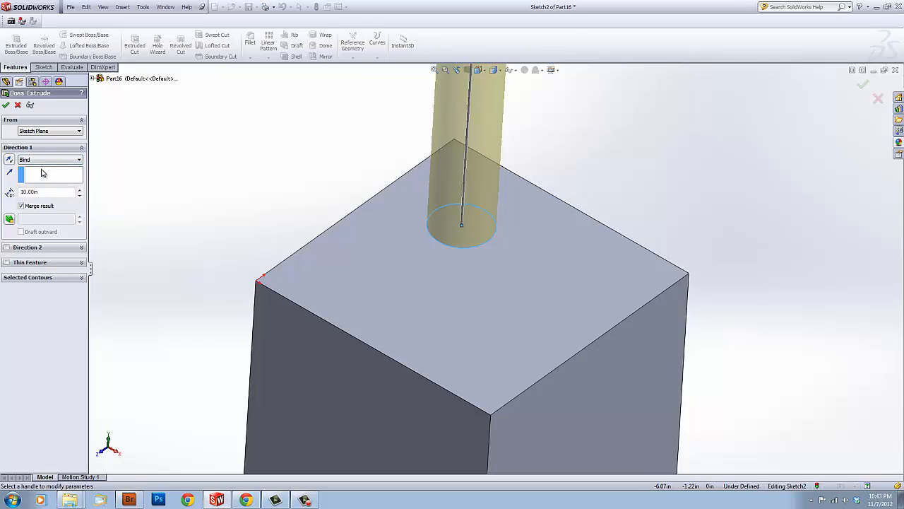
pyautogui.moveTo(49, 192); pyautogui.dragTo(20, 192)
pyautogui.press('Return')
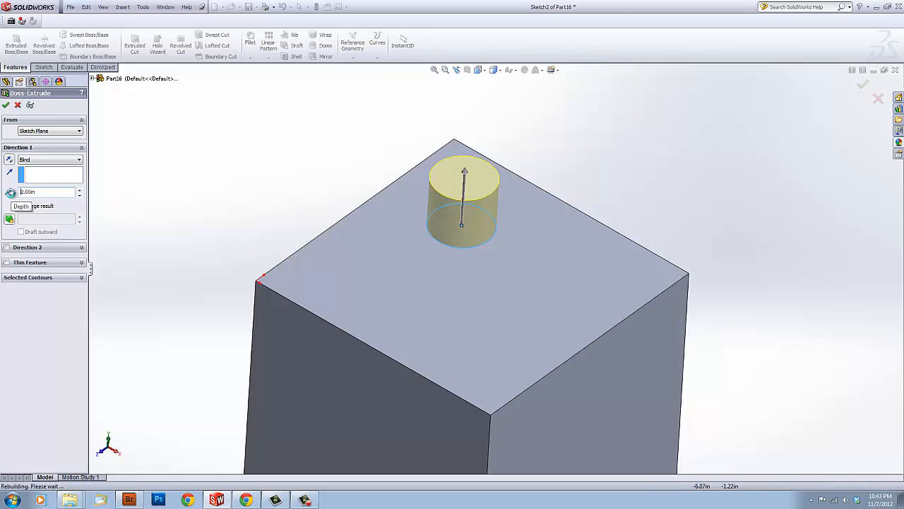
pyautogui.press('Return')
# Sketch a corner rectangle about 1.86 by 2.20 in on the cube's top face in isometric view, and exit the sketch
pyautogui.moveTo(221, 196); pyautogui.dragTo(304, 214, button='right')
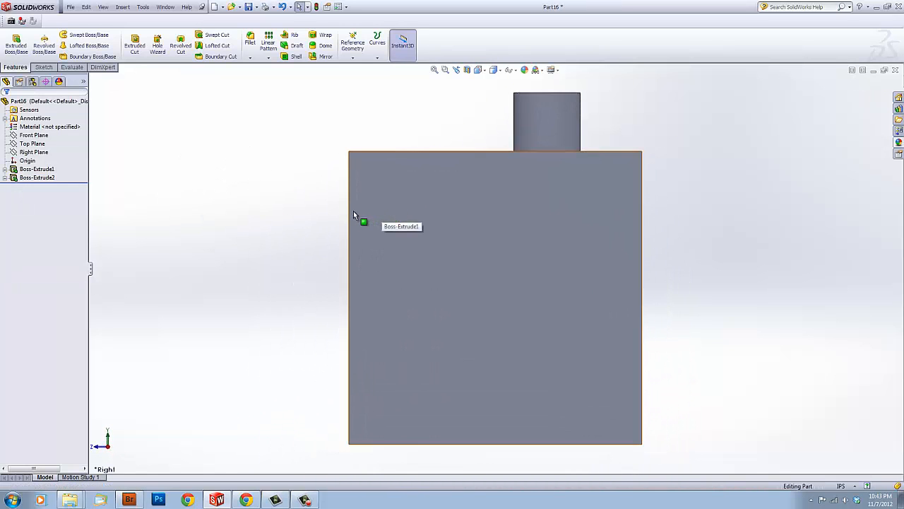
pyautogui.press('space')
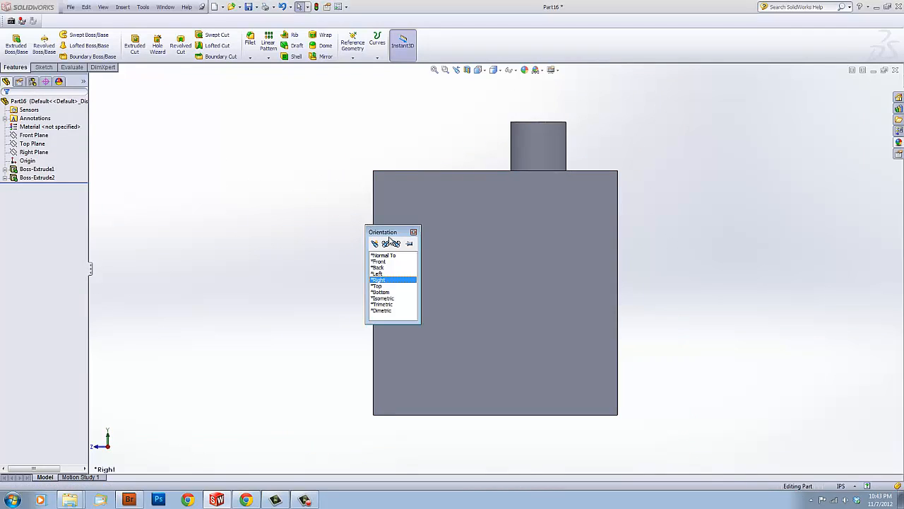
pyautogui.click(383, 298)
pyautogui.click(498, 215)
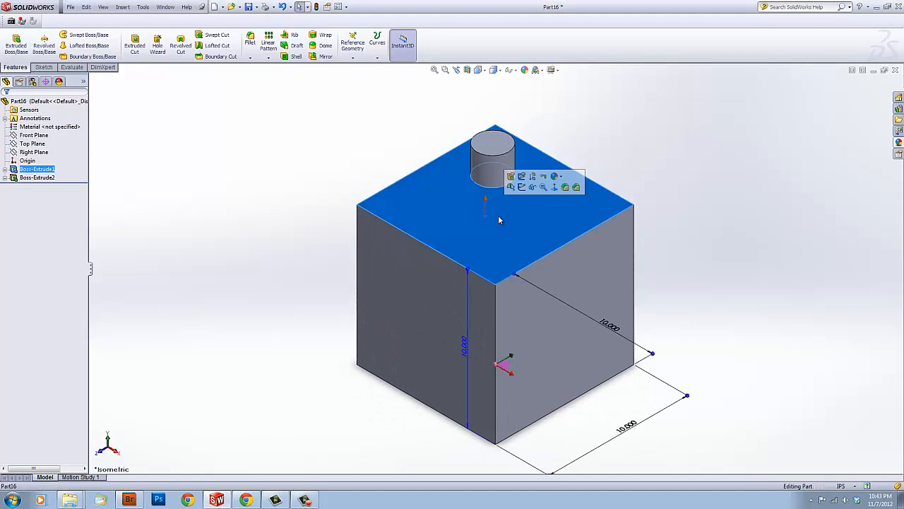
pyautogui.click(520, 187)
pyautogui.moveTo(455, 209); pyautogui.dragTo(465, 233, button='right')
pyautogui.click(405, 211)
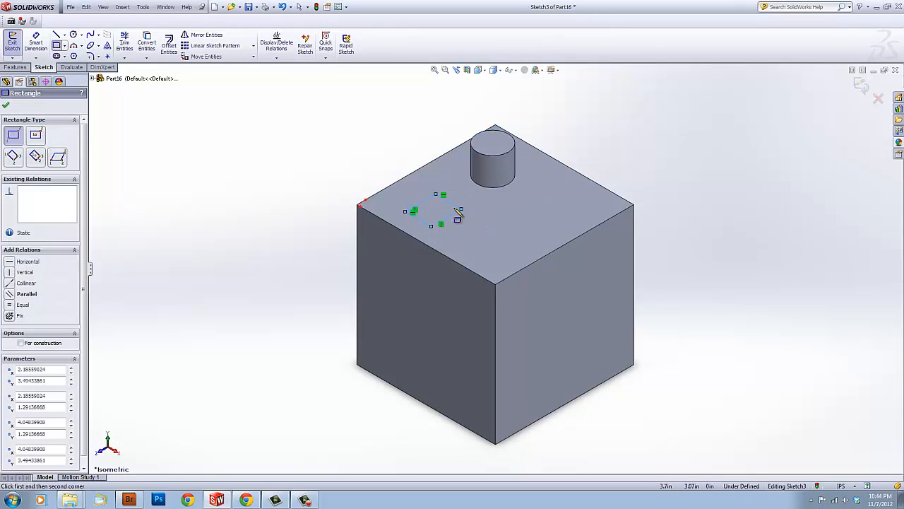
pyautogui.click(459, 210)
pyautogui.scroll(-2, 459, 211)
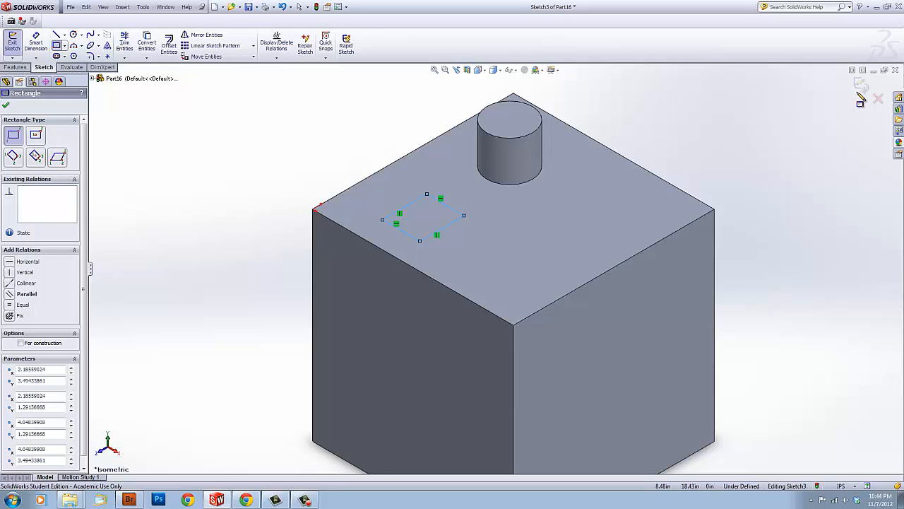
pyautogui.click(862, 86)
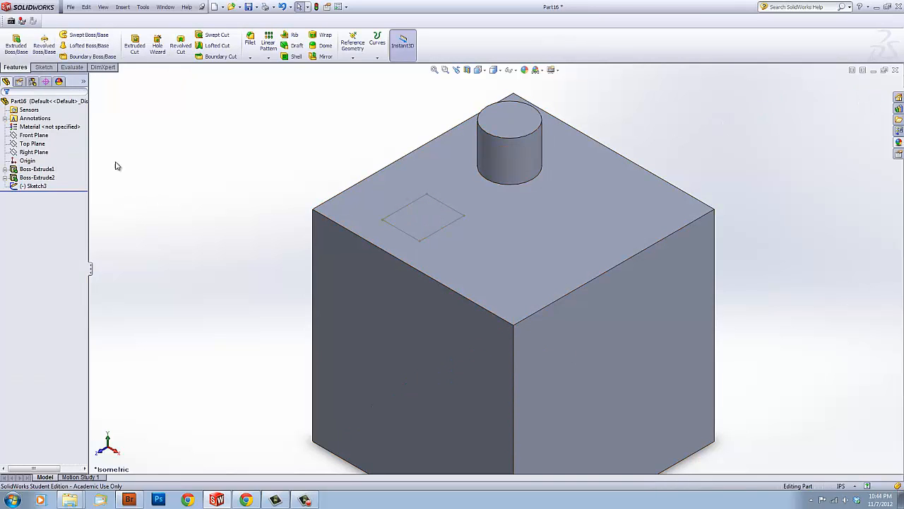
# Extrude the rectangle sketch with the Up To Surface end condition, ending at the cylinder's top face
pyautogui.click(16, 44)
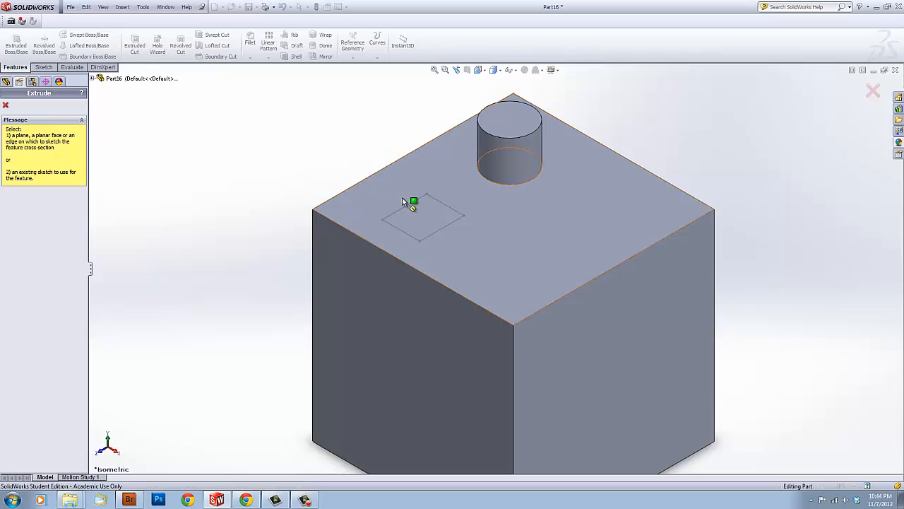
pyautogui.click(6, 82)
pyautogui.click(42, 186)
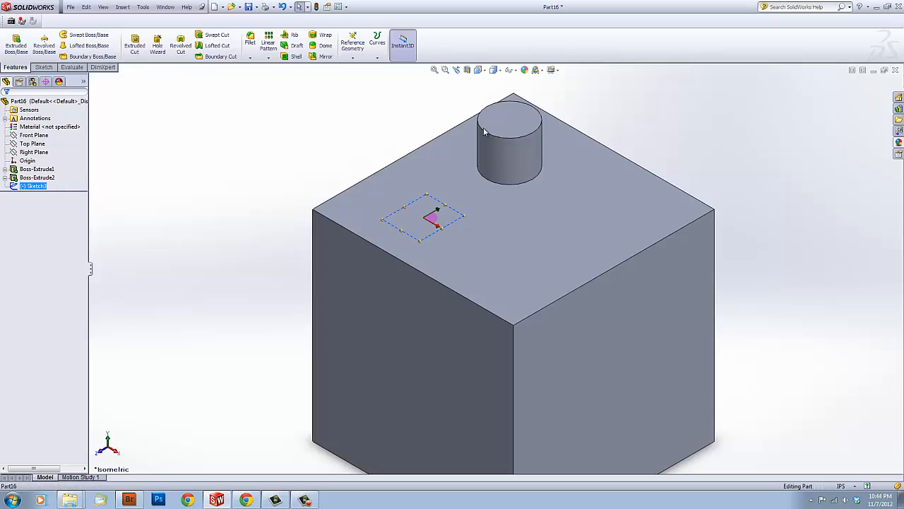
pyautogui.click(16, 44)
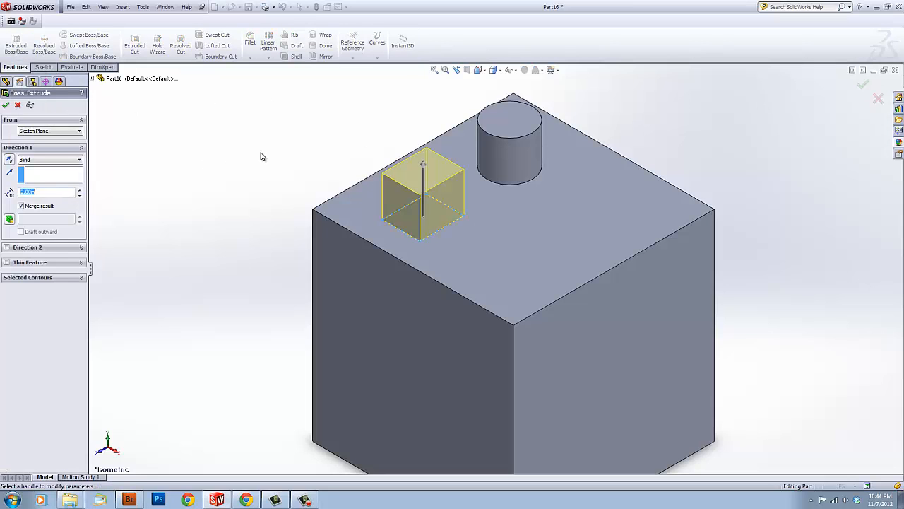
pyautogui.click(55, 161)
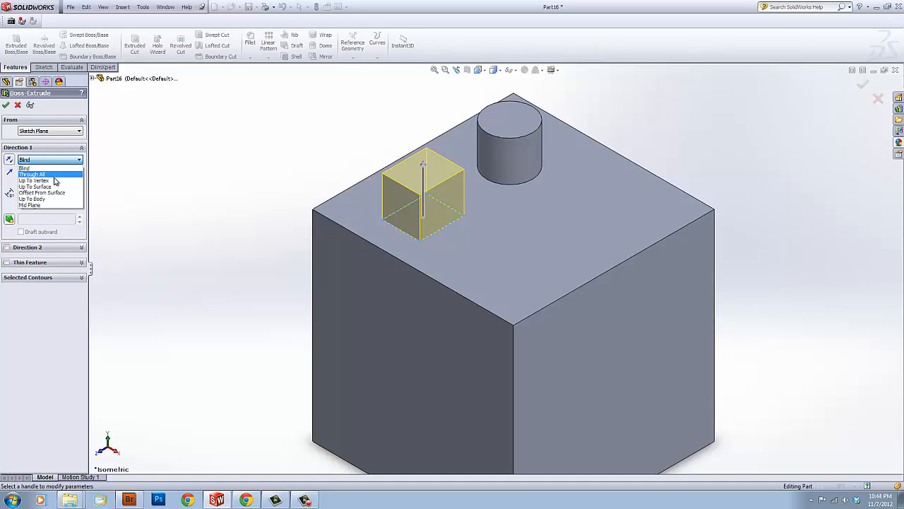
pyautogui.click(54, 182)
pyautogui.moveTo(283, 190); pyautogui.dragTo(282, 168, button='middle')
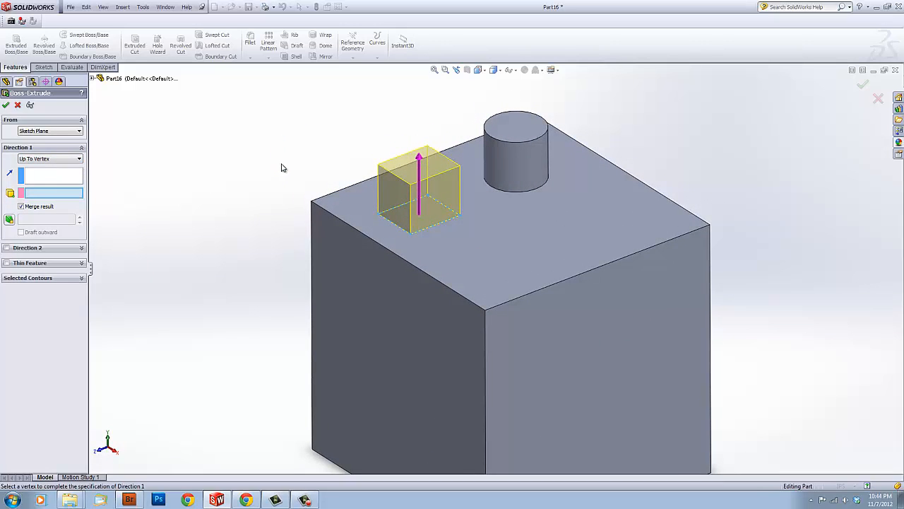
pyautogui.click(40, 158)
pyautogui.click(55, 188)
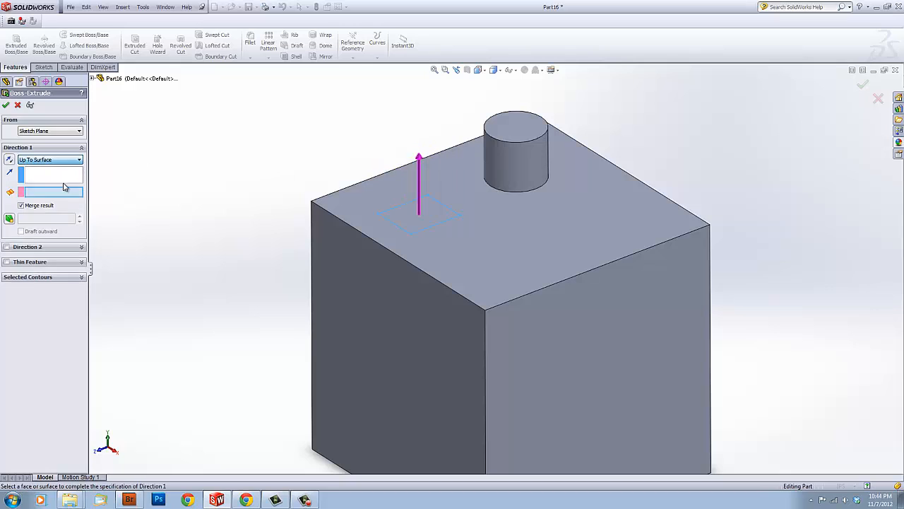
pyautogui.click(485, 205)
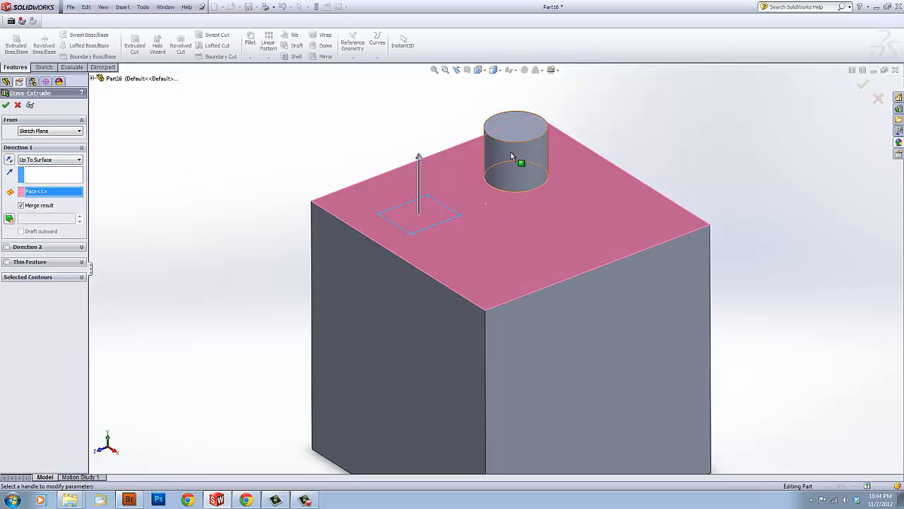
pyautogui.click(514, 130)
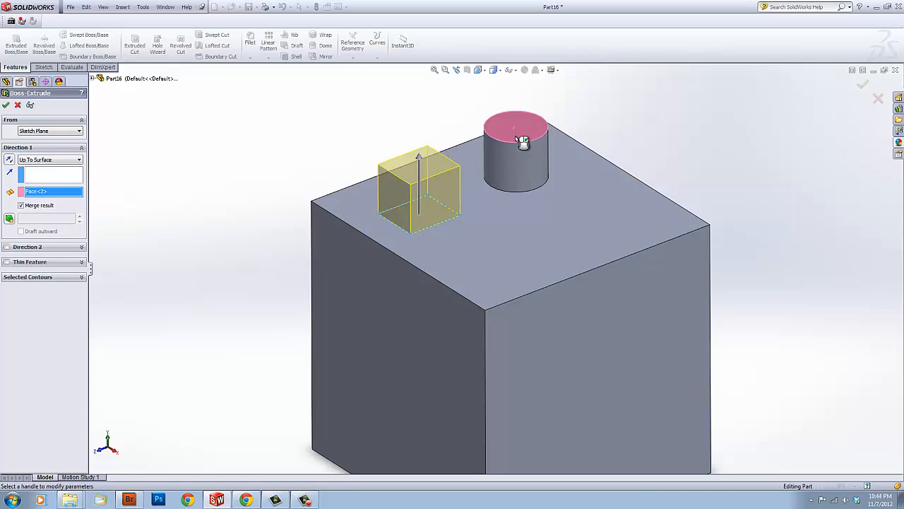
pyautogui.press('Return')
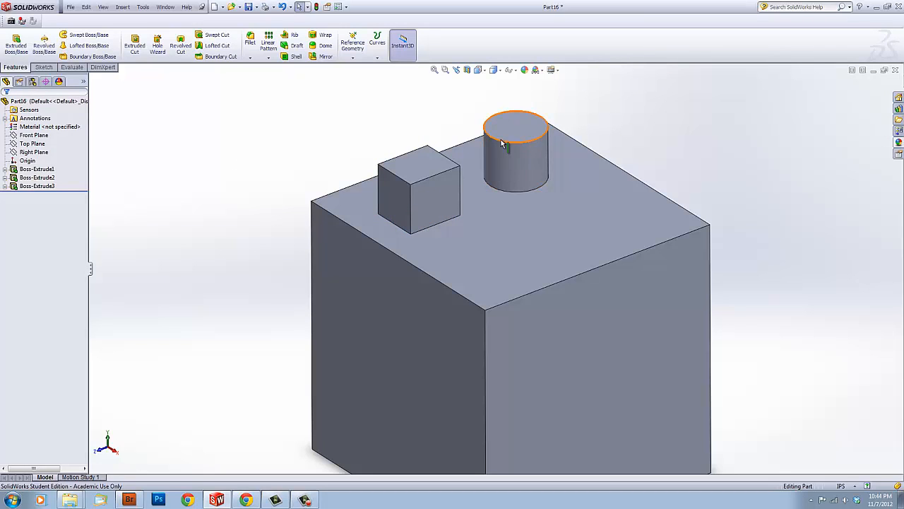
# Sketch a circle of about 0.53 in radius on the free area of the cube's top face beside the cylinder
pyautogui.moveTo(539, 154); pyautogui.dragTo(543, 202, button='middle')
pyautogui.click(540, 221)
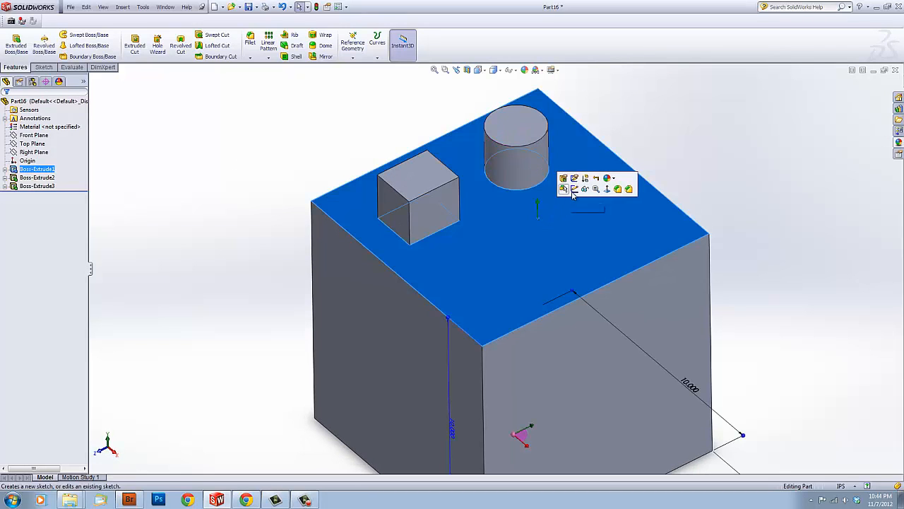
pyautogui.click(573, 190)
pyautogui.moveTo(539, 213); pyautogui.dragTo(563, 220, button='right')
pyautogui.click(607, 212)
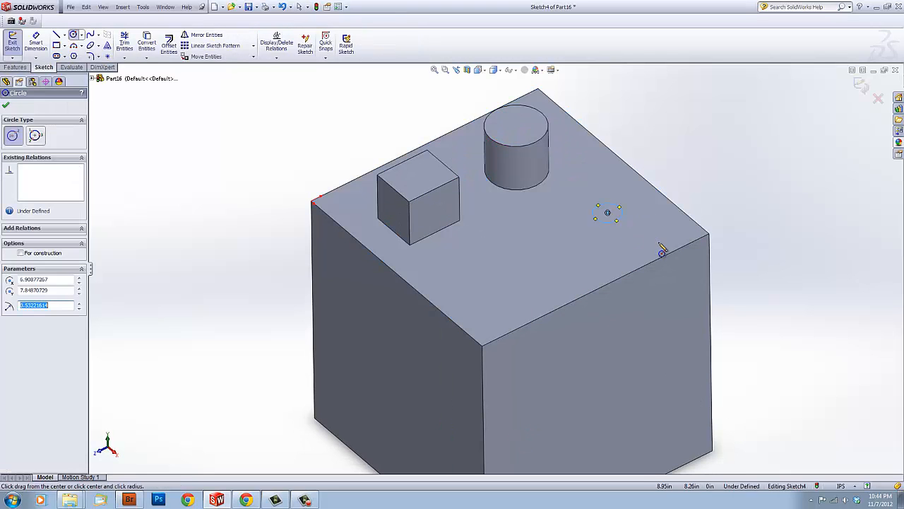
# Start a boss extrusion of the small circle and try the Up To Body end condition with the existing solid as target
pyautogui.click(620, 220)
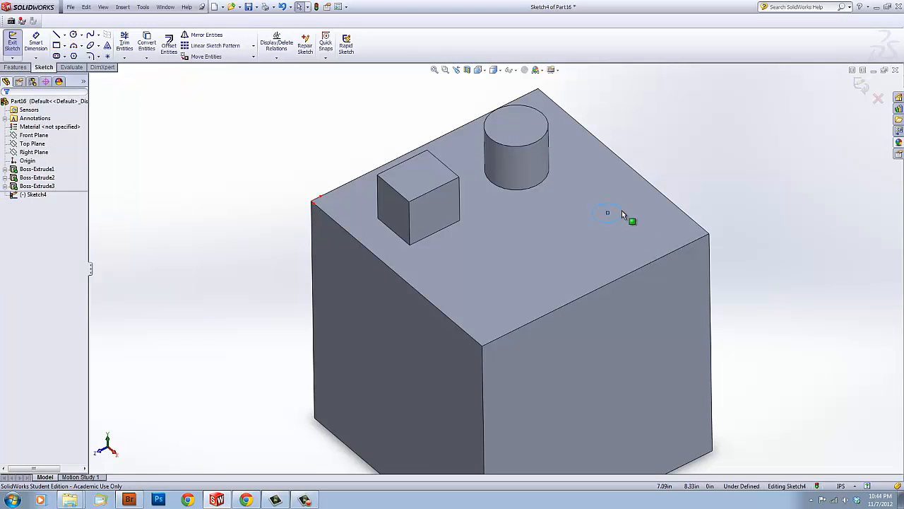
pyautogui.click(16, 66)
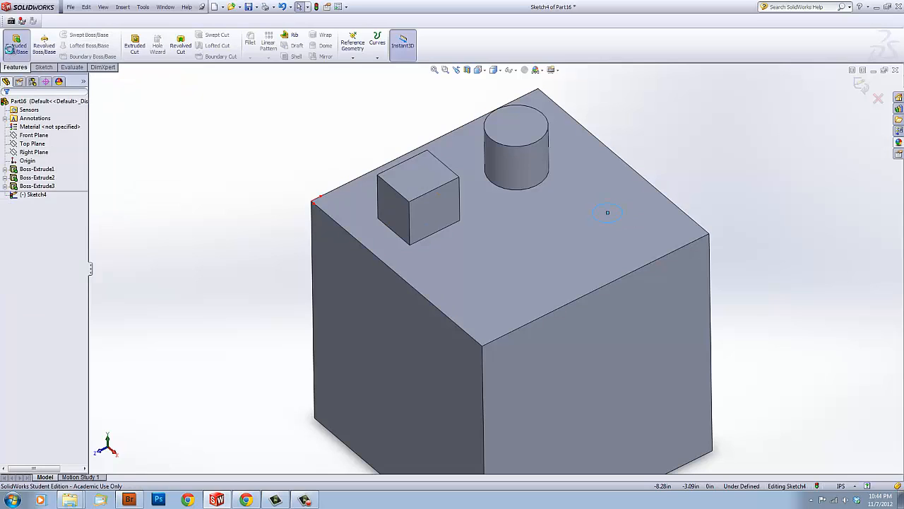
pyautogui.click(15, 45)
pyautogui.click(45, 161)
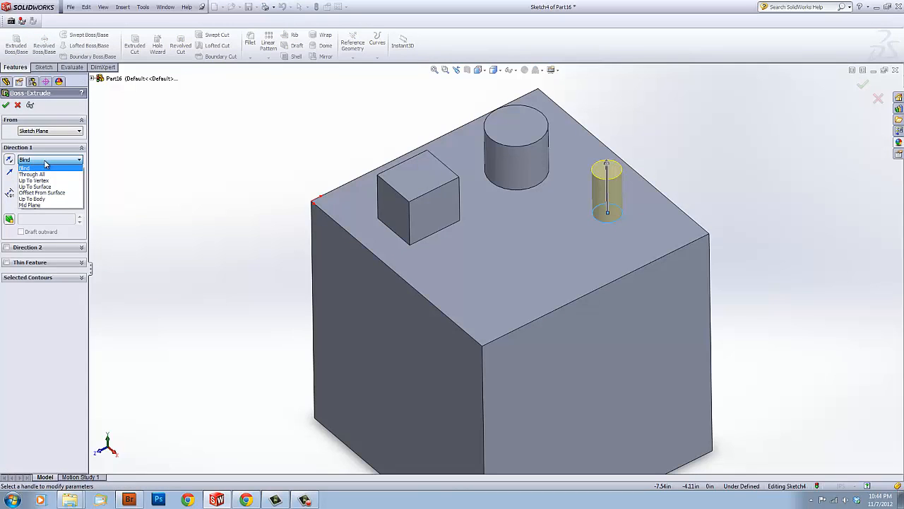
pyautogui.click(50, 200)
pyautogui.click(463, 277)
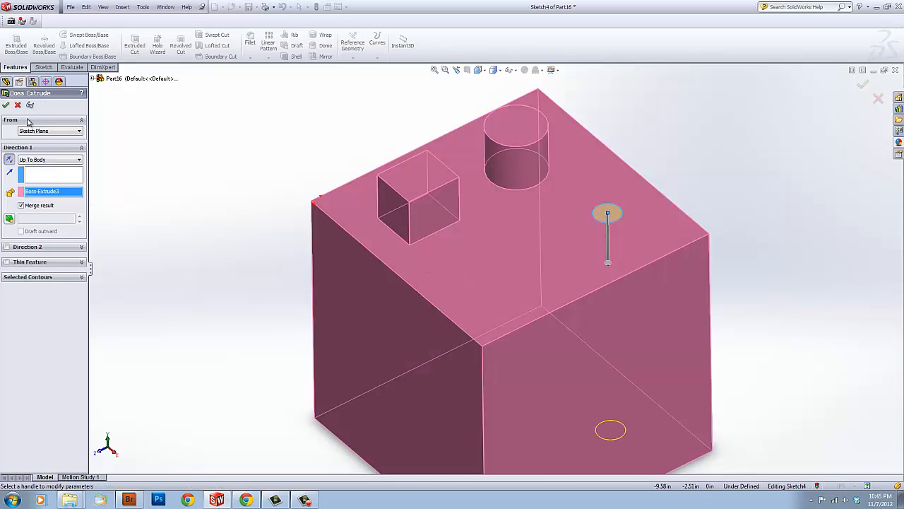
# Switch the end condition to Blind and extrude the small circle upward from the cube's top face, 3 in deep
pyautogui.click(60, 159)
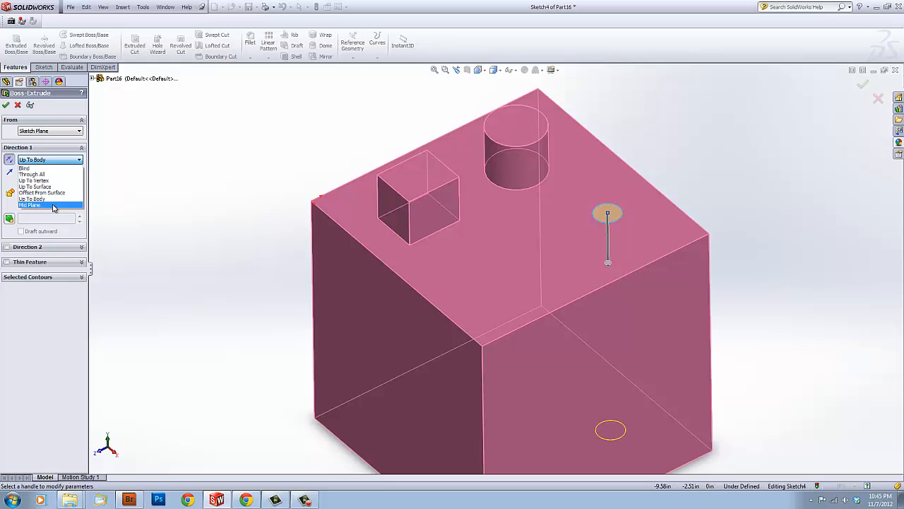
pyautogui.click(42, 168)
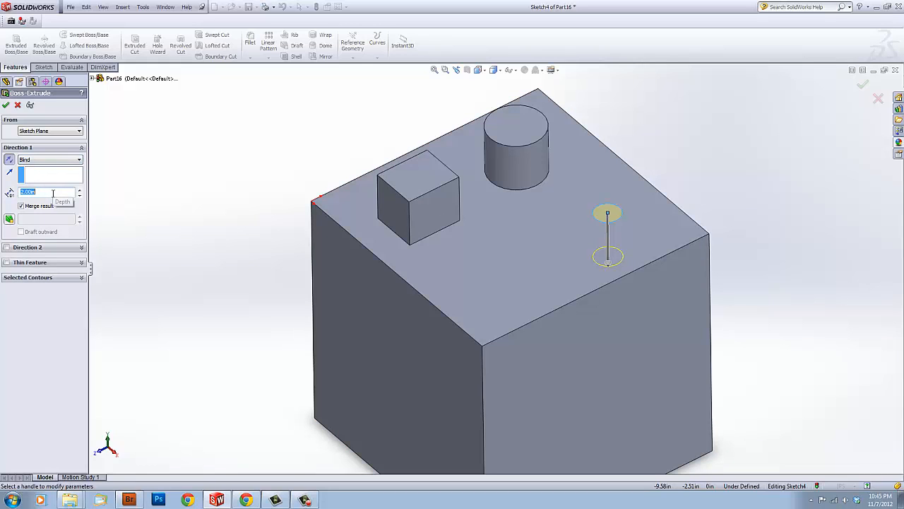
pyautogui.click(45, 193)
pyautogui.write('3')
pyautogui.press('Return')
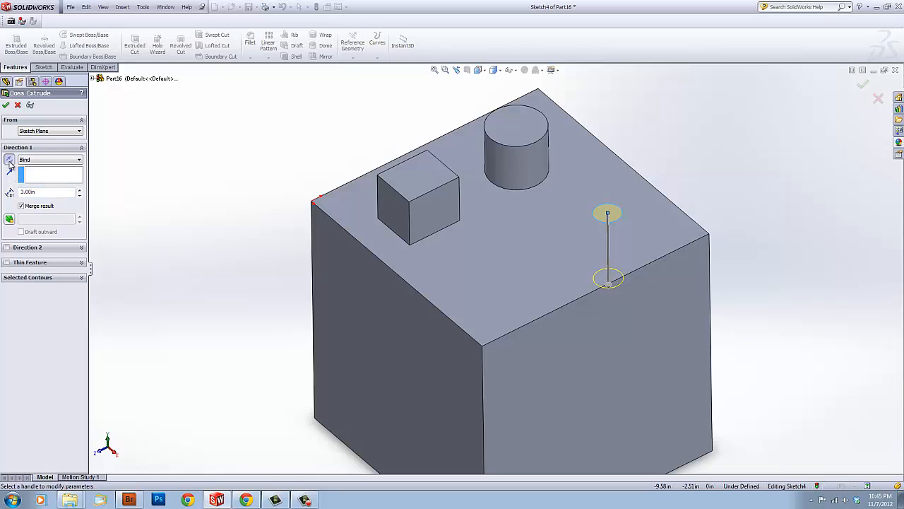
pyautogui.click(9, 160)
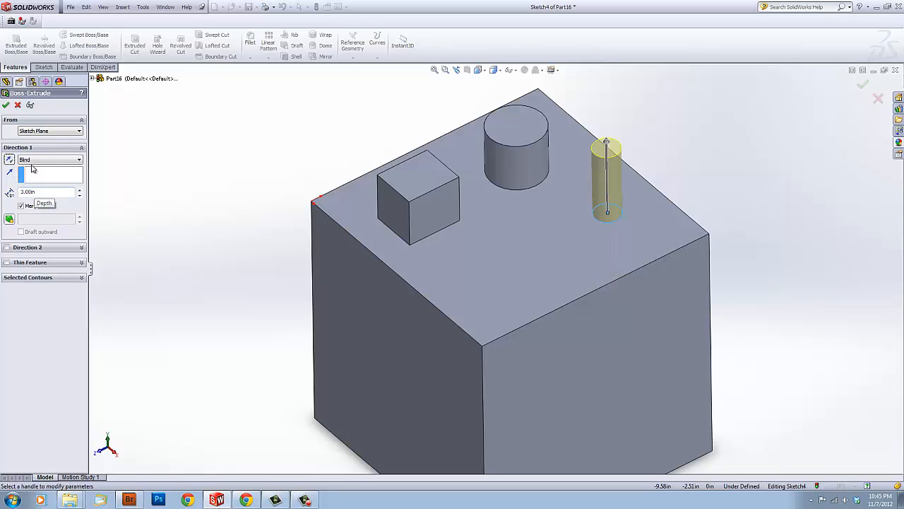
pyautogui.click(6, 104)
# Start a new boss extrusion on the cube's top face and sketch a circle about 0.46 in in diameter in the free area
pyautogui.scroll(4, 462, 199)
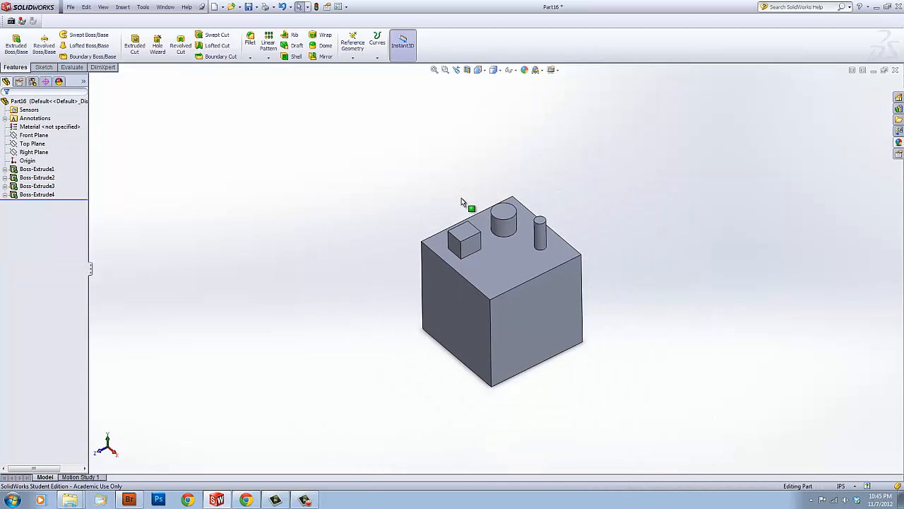
pyautogui.scroll(-4, 510, 234)
pyautogui.scroll(-1, 514, 263)
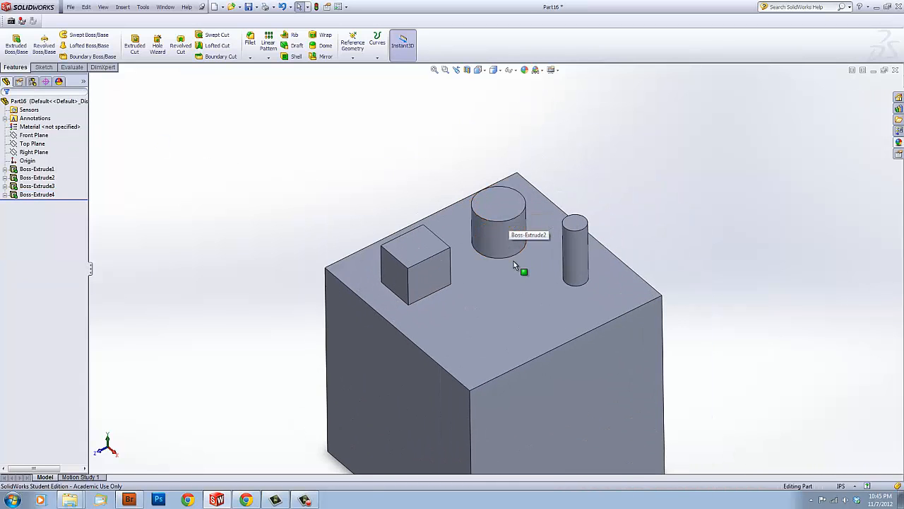
pyautogui.click(494, 294)
pyautogui.click(438, 205)
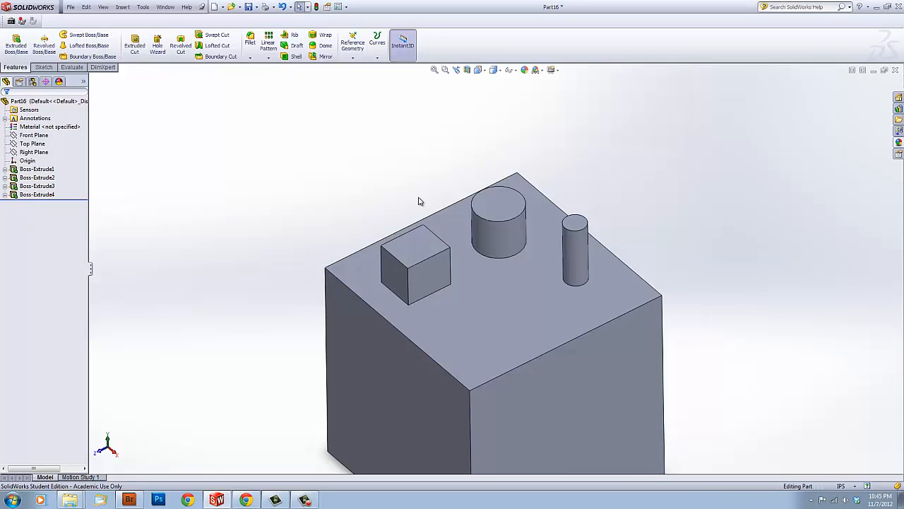
pyautogui.click(23, 54)
pyautogui.click(506, 309)
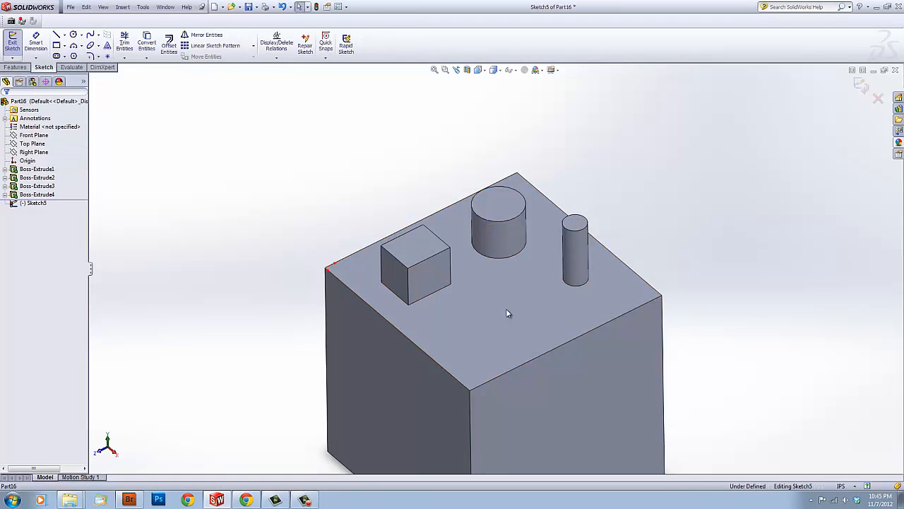
pyautogui.rightClick(511, 307)
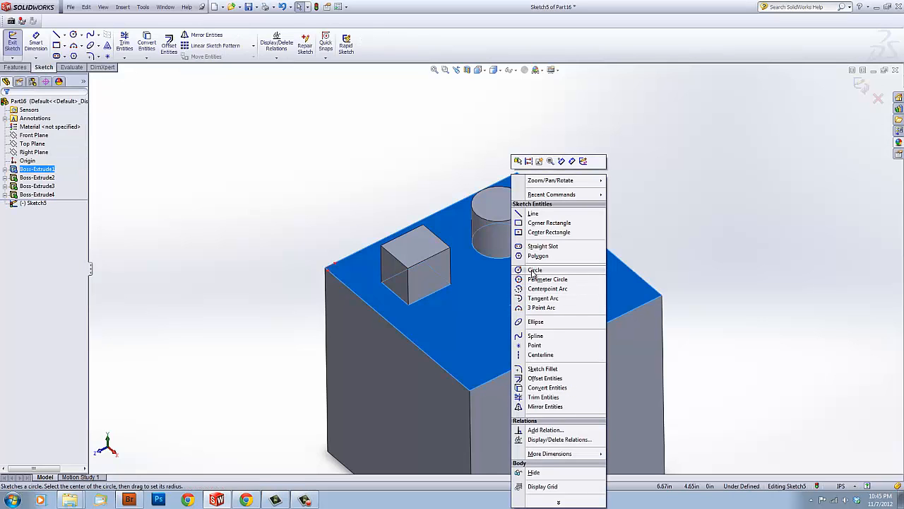
pyautogui.click(388, 193)
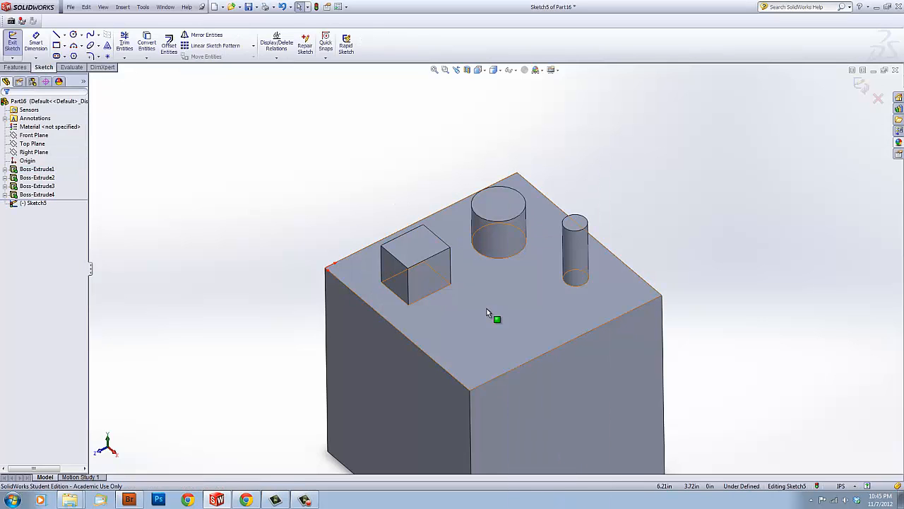
pyautogui.moveTo(487, 308); pyautogui.dragTo(532, 240, button='right')
# Dimension the new circle's diameter and set it to 5 in
pyautogui.scroll(-3, 506, 328)
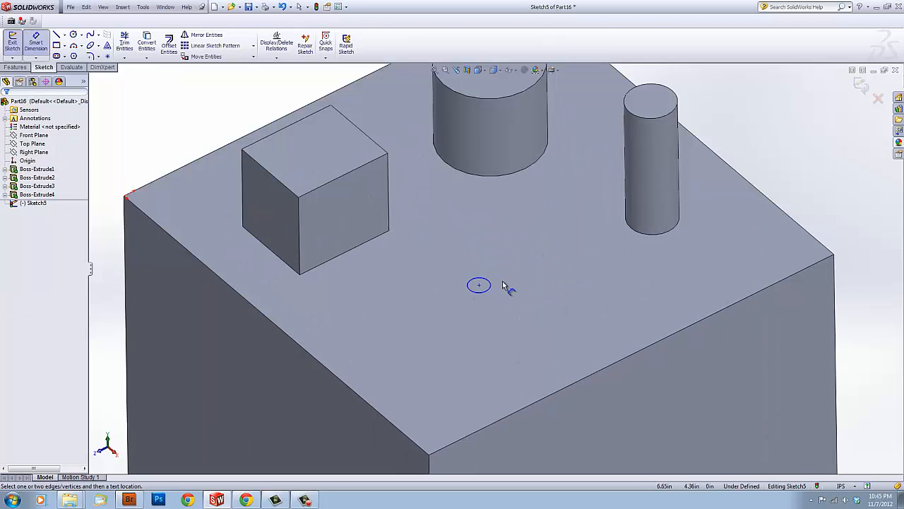
pyautogui.click(491, 283)
pyautogui.click(478, 282)
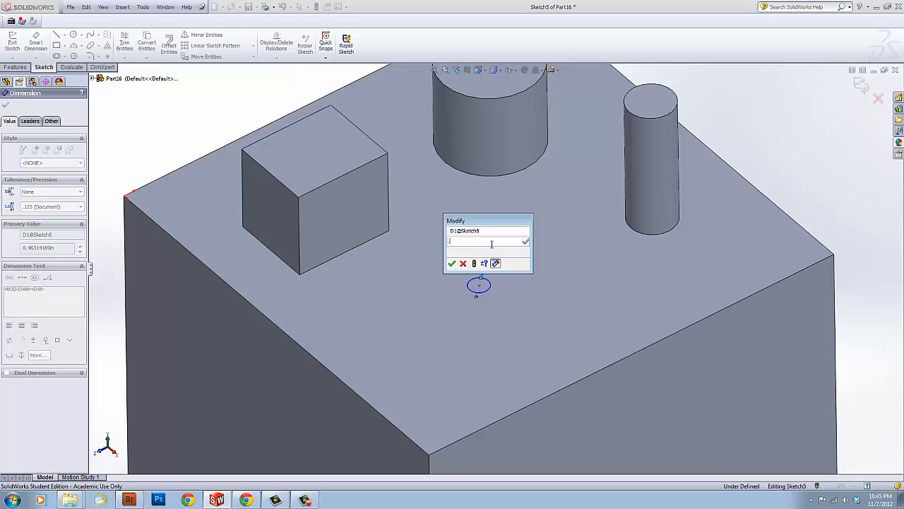
pyautogui.write('.5')
pyautogui.press('Return')
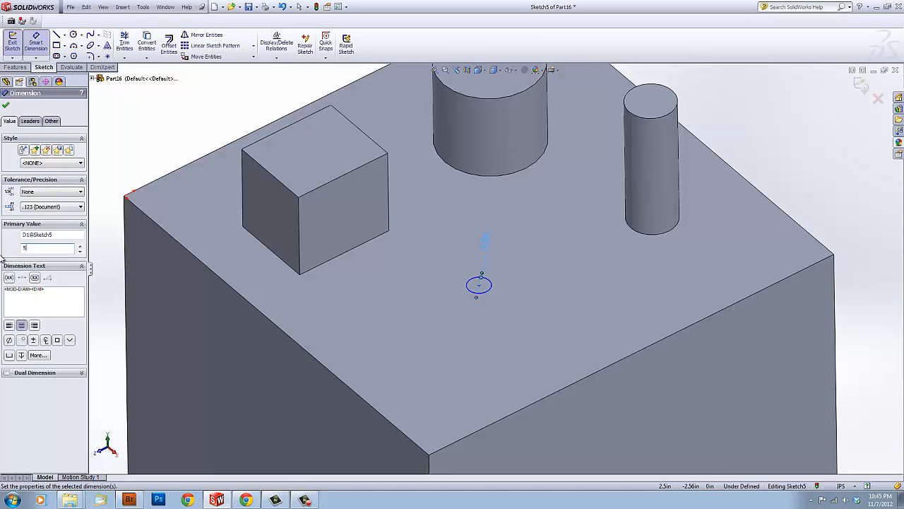
pyautogui.press('Return')
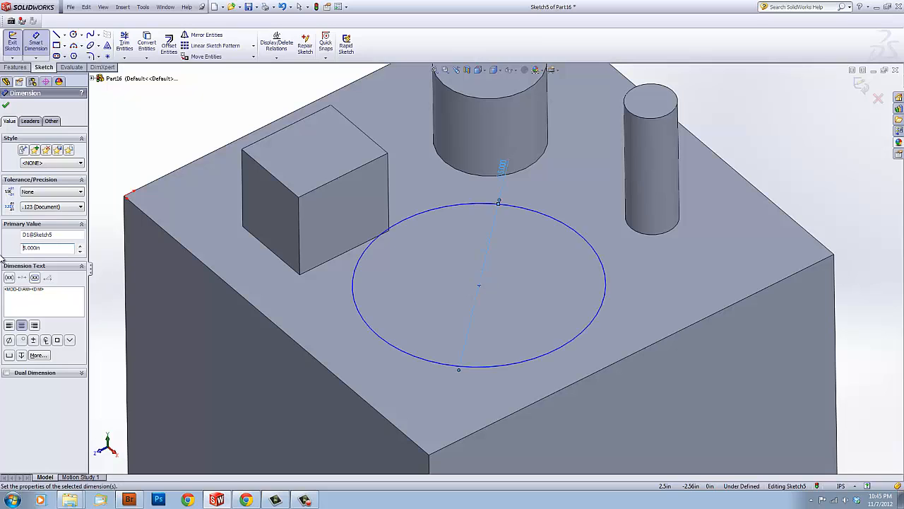
pyautogui.click(6, 108)
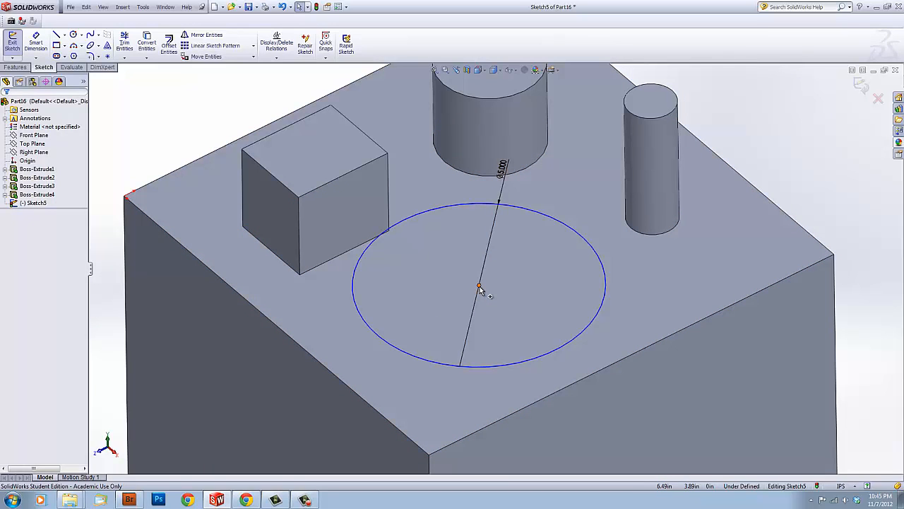
# Move the 5 in circle slightly toward the cube's front corner and extrude it as a blind boss 3 in deep
pyautogui.moveTo(477, 291); pyautogui.dragTo(496, 300)
pyautogui.click(658, 290)
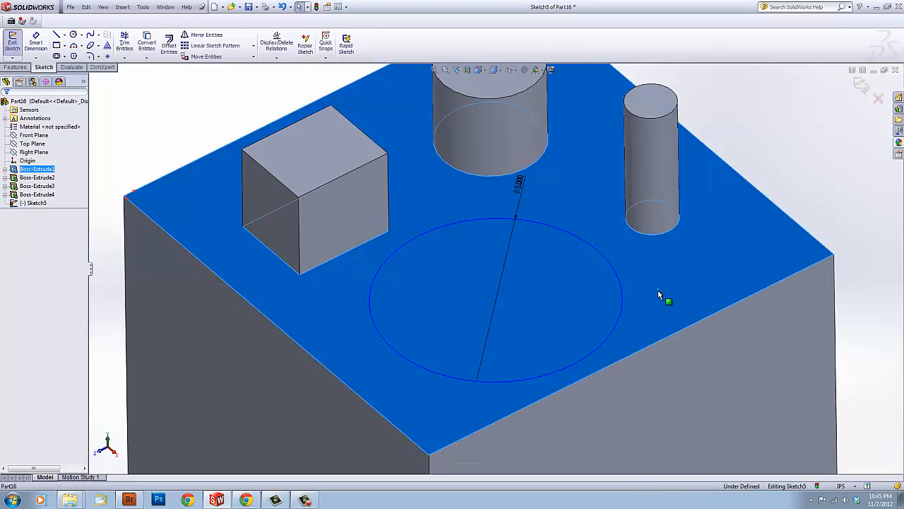
pyautogui.press('f')
pyautogui.click(863, 91)
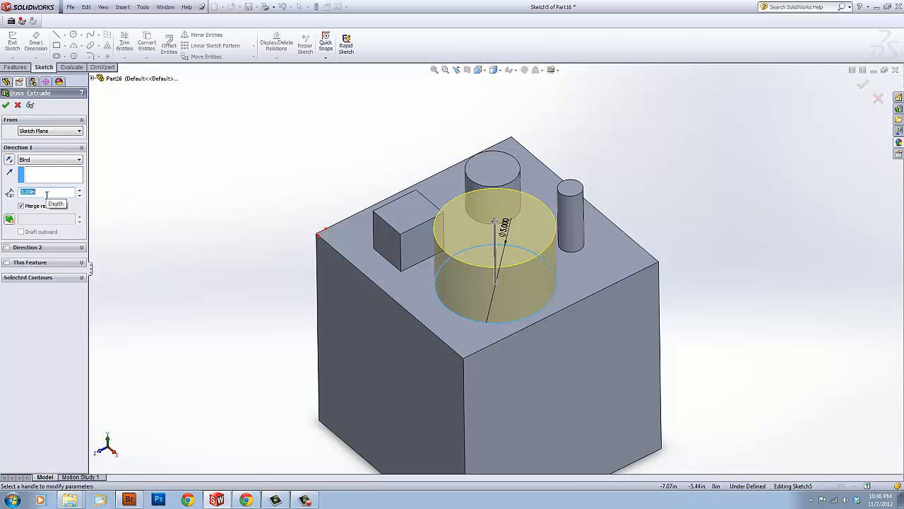
pyautogui.press('Return')
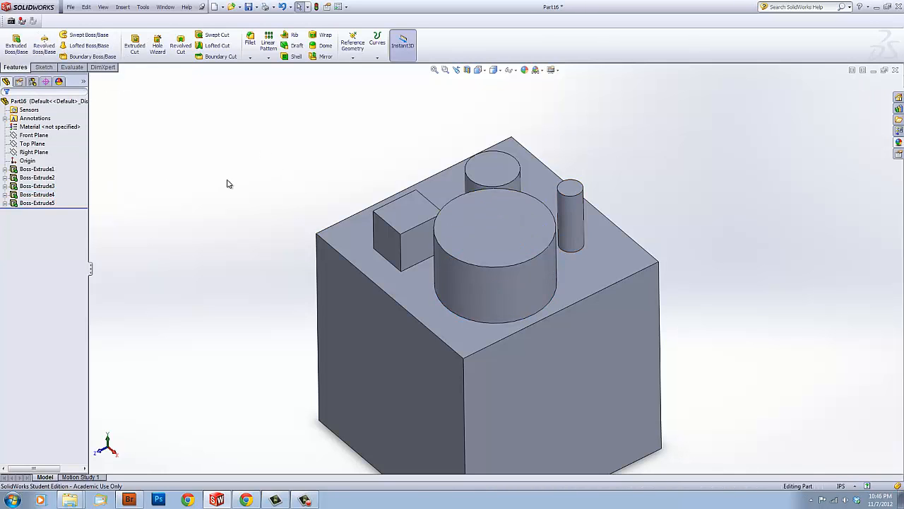
# Sketch a corner rectangle about 2.3 by 2.1 in on the cube's back face
pyautogui.moveTo(236, 184); pyautogui.dragTo(381, 228, button='middle')
pyautogui.scroll(3, 551, 234)
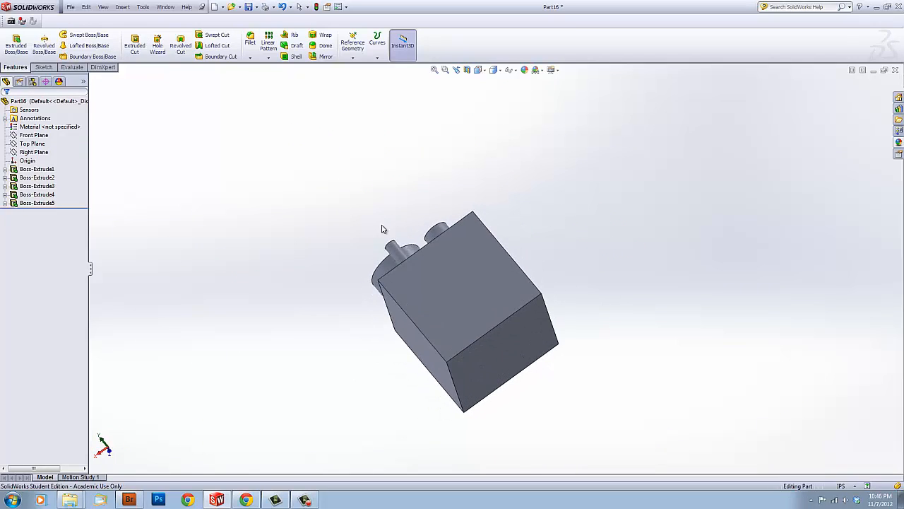
pyautogui.scroll(-2, 475, 285)
pyautogui.scroll(-2, 474, 280)
pyautogui.click(472, 279)
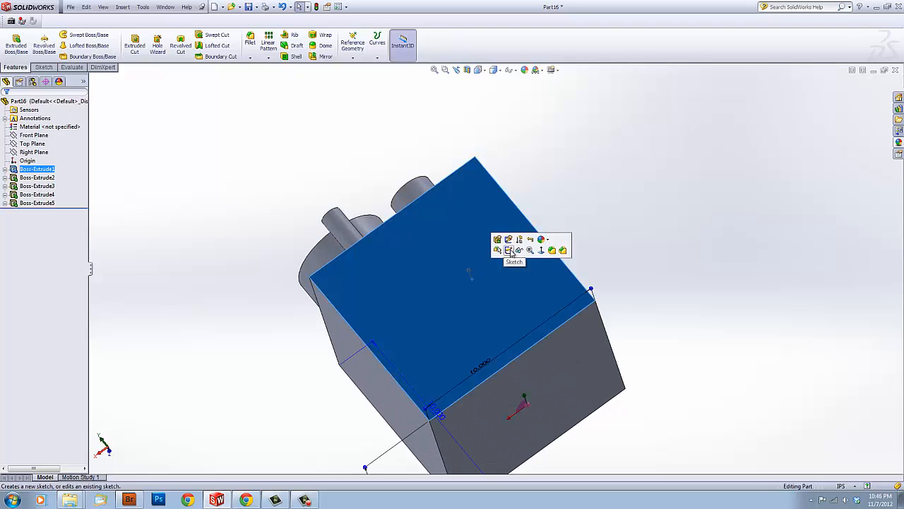
pyautogui.click(513, 249)
pyautogui.moveTo(453, 239); pyautogui.dragTo(469, 227, button='middle')
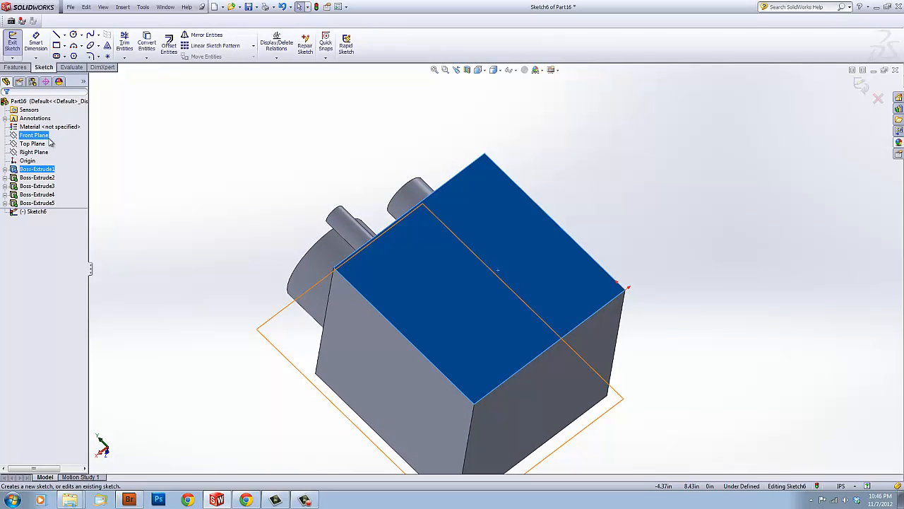
pyautogui.moveTo(451, 249); pyautogui.dragTo(453, 272, button='right')
pyautogui.click(469, 207)
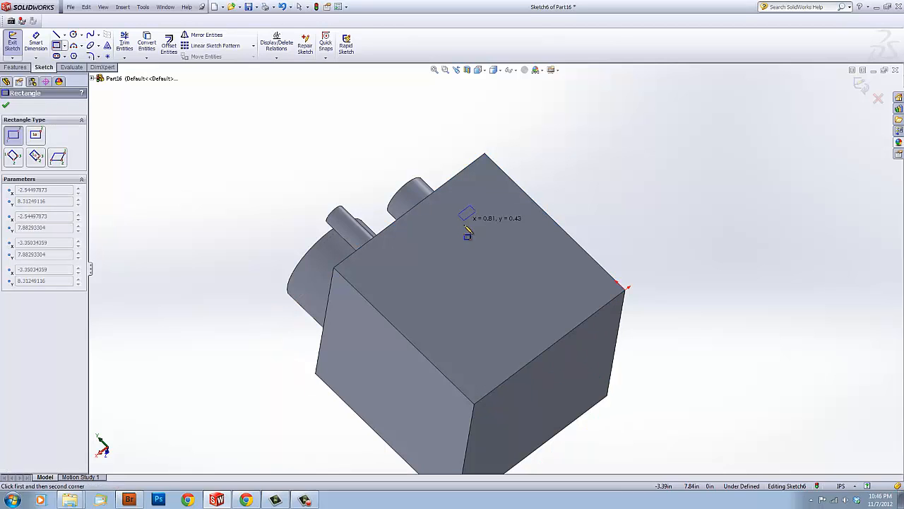
pyautogui.click(465, 260)
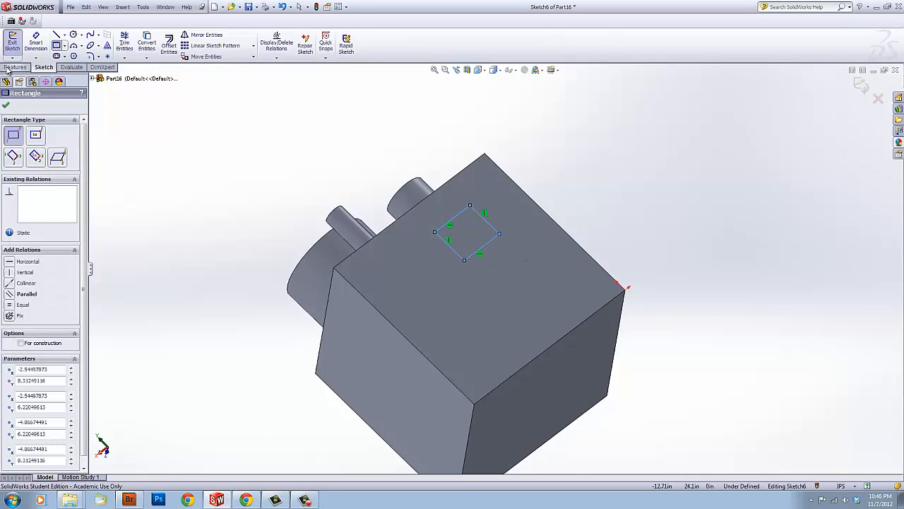
# Cut the rectangle into the cube's back face with Extruded Cut, using a Blind depth of 3 in
pyautogui.click(15, 67)
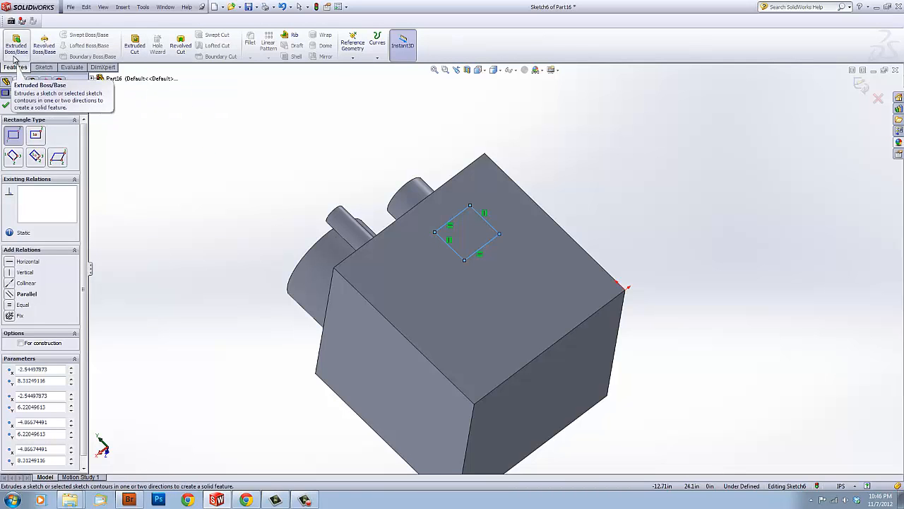
pyautogui.click(136, 48)
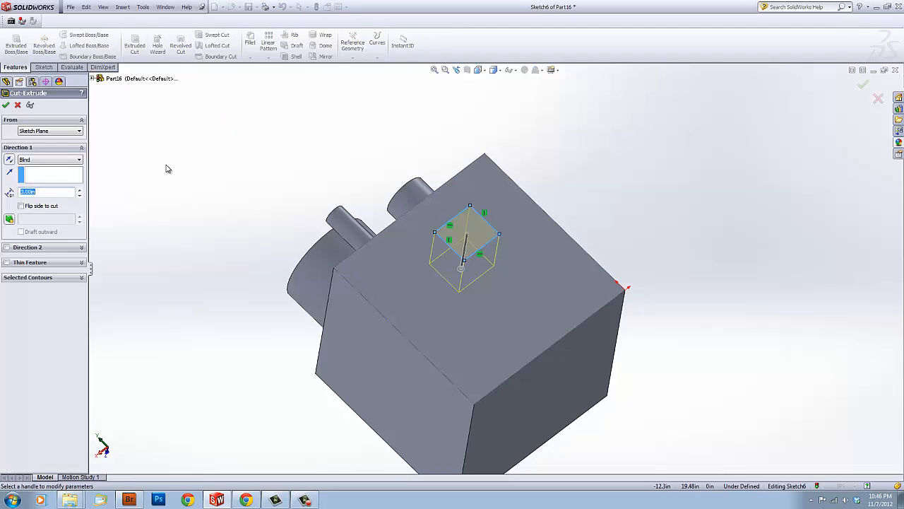
pyautogui.moveTo(454, 236); pyautogui.dragTo(471, 215, button='middle')
pyautogui.scroll(-4, 477, 233)
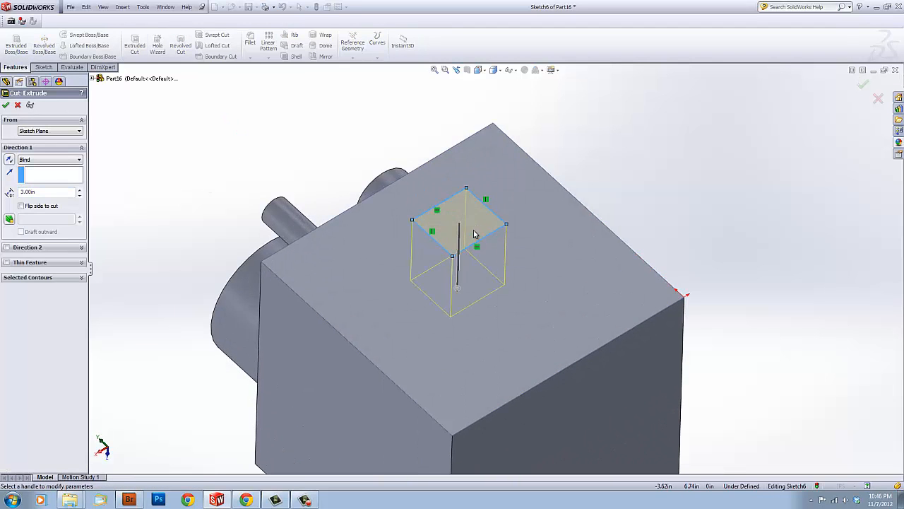
pyautogui.click(48, 161)
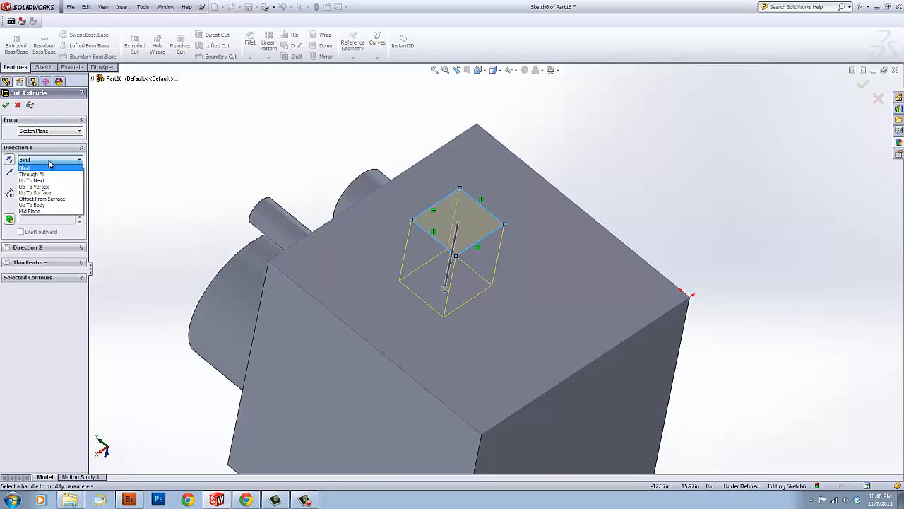
pyautogui.click(49, 164)
pyautogui.click(48, 163)
pyautogui.click(50, 164)
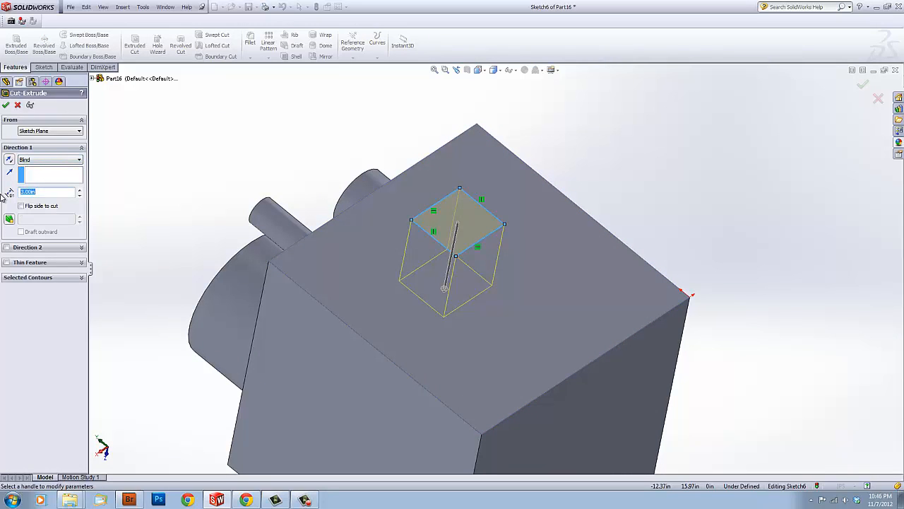
pyautogui.press('Return')
pyautogui.press('Return')
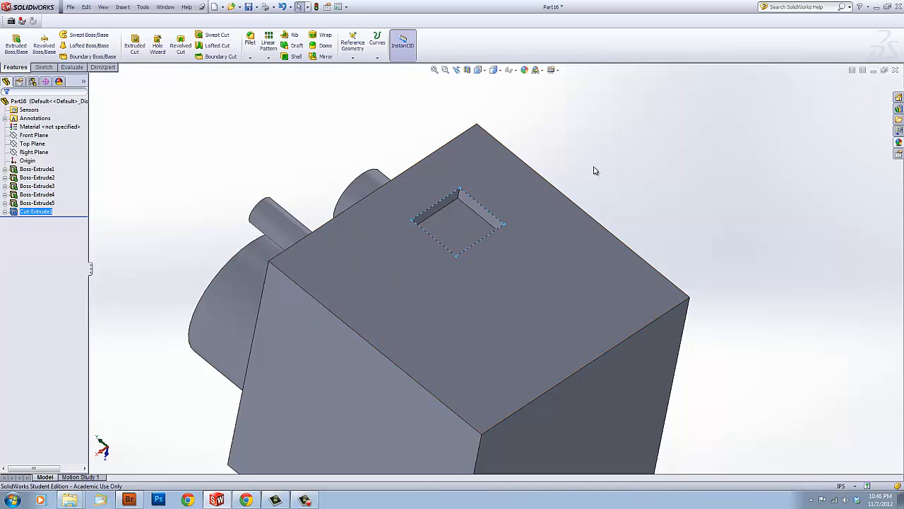
# Sketch a circle of about 1.9 in radius beside the rectangular pocket on the cube's back face
pyautogui.click(511, 281)
pyautogui.click(547, 250)
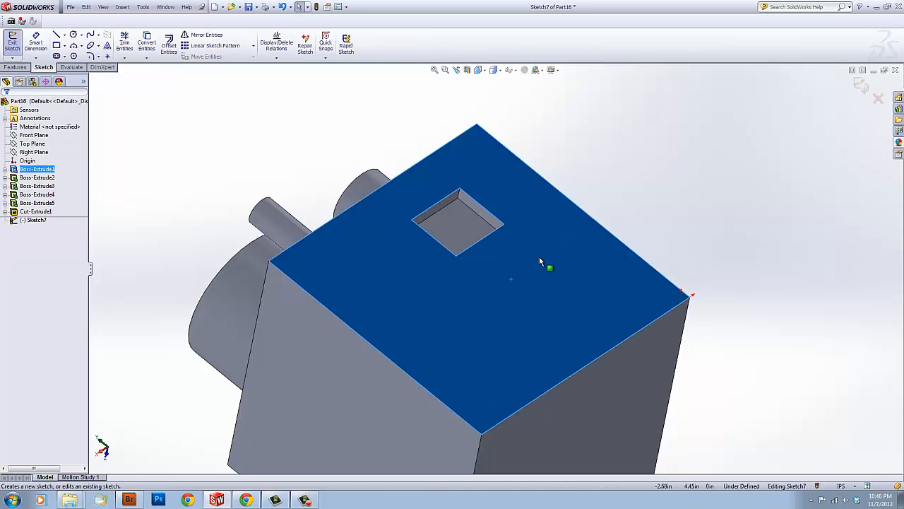
pyautogui.moveTo(574, 256); pyautogui.dragTo(584, 274, button='right')
pyautogui.click(548, 263)
pyautogui.click(605, 278)
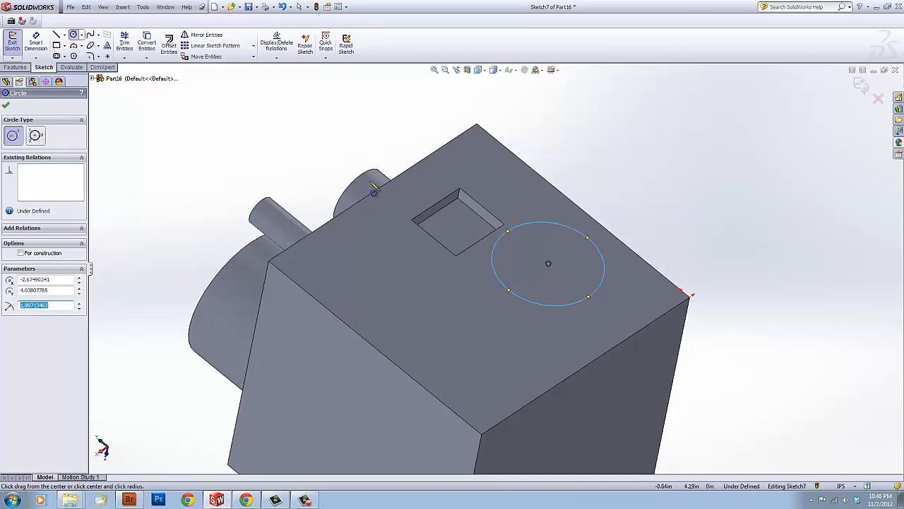
# Start an Extruded Cut of the circle on the cube's back face with the Up To Next end condition
pyautogui.click(15, 67)
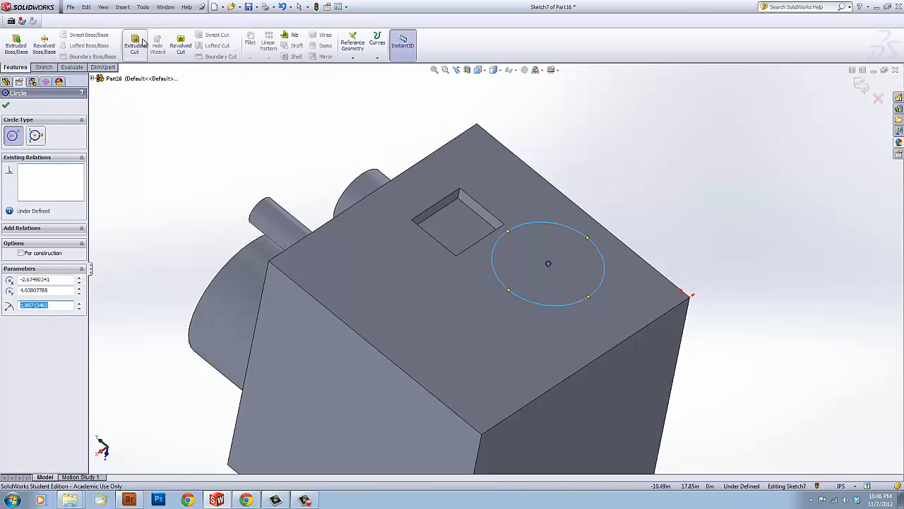
pyautogui.click(134, 46)
pyautogui.click(39, 159)
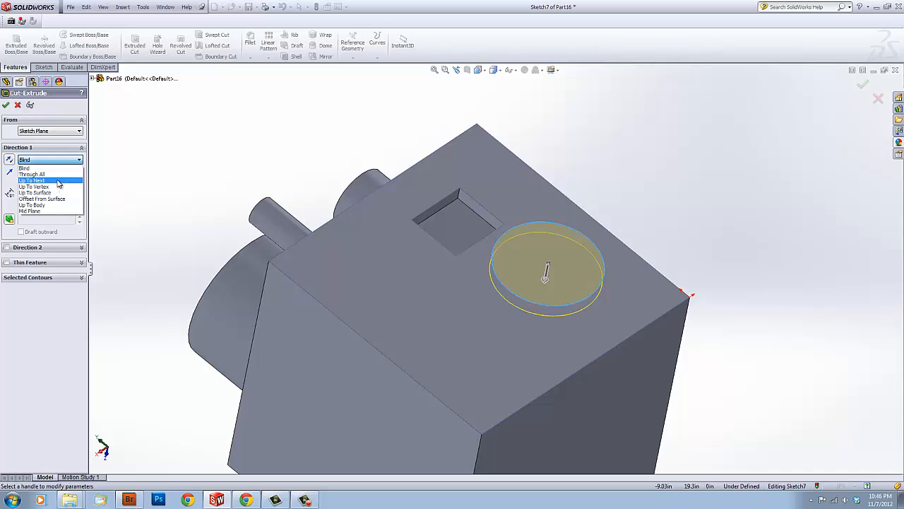
pyautogui.click(56, 180)
pyautogui.moveTo(511, 243); pyautogui.dragTo(143, 297, button='middle')
pyautogui.scroll(3, 197, 336)
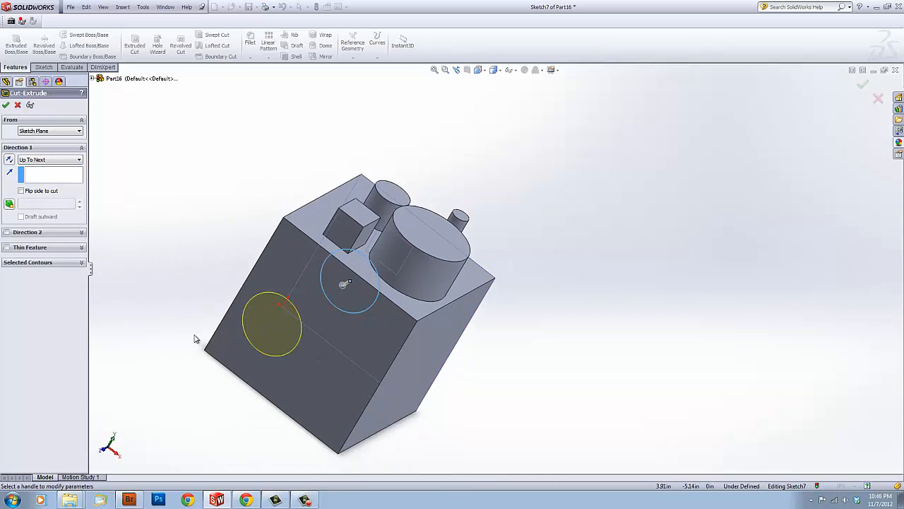
pyautogui.moveTo(243, 331); pyautogui.dragTo(444, 283, button='middle')
pyautogui.scroll(-3, 461, 260)
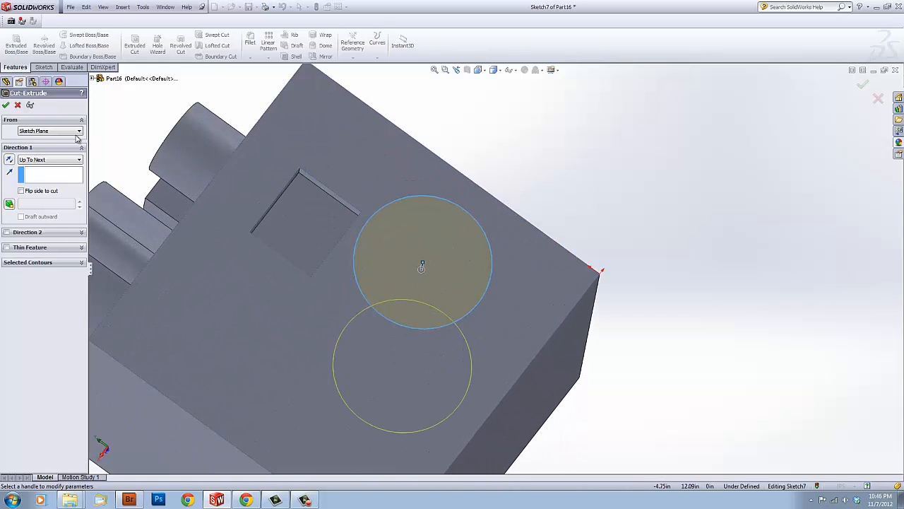
# Switch the circular cut's end condition to Through All and check its preview from the cube's side
pyautogui.click(43, 159)
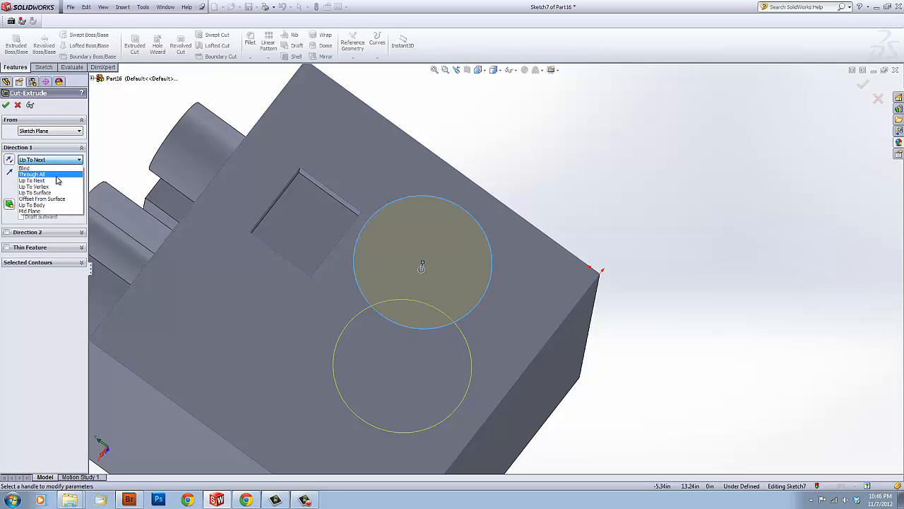
pyautogui.click(57, 175)
pyautogui.scroll(3, 302, 282)
pyautogui.moveTo(302, 282); pyautogui.dragTo(364, 299, button='middle')
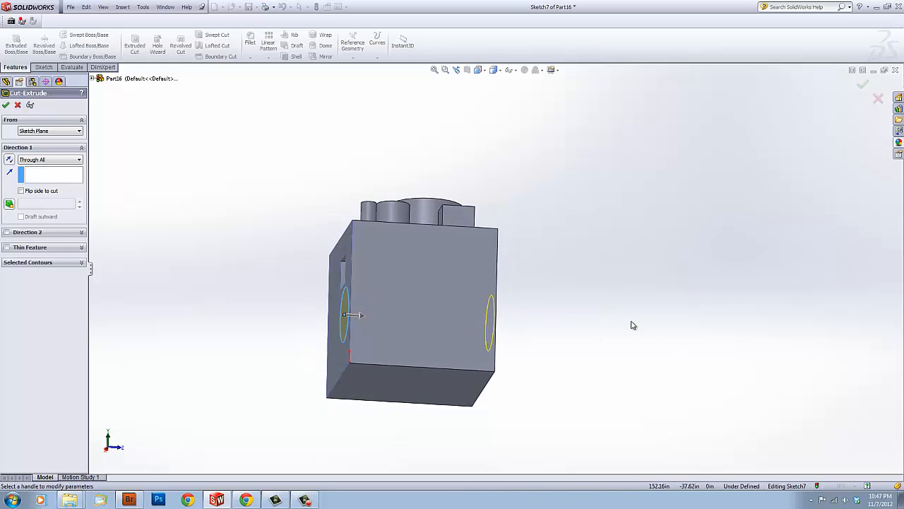
pyautogui.moveTo(419, 324); pyautogui.dragTo(447, 288, button='middle')
pyautogui.scroll(-3, 416, 315)
# Cut the circle with the Up To Surface end condition, ending at the rectangular boss's side face that faces the cube's back
pyautogui.click(47, 160)
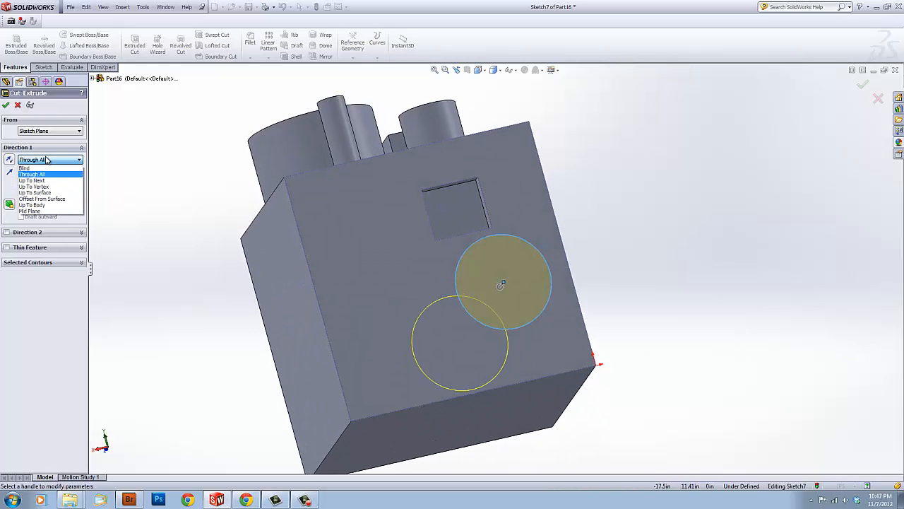
pyautogui.click(59, 193)
pyautogui.moveTo(470, 207); pyautogui.dragTo(360, 172, button='middle')
pyautogui.click(482, 253)
pyautogui.click(406, 135)
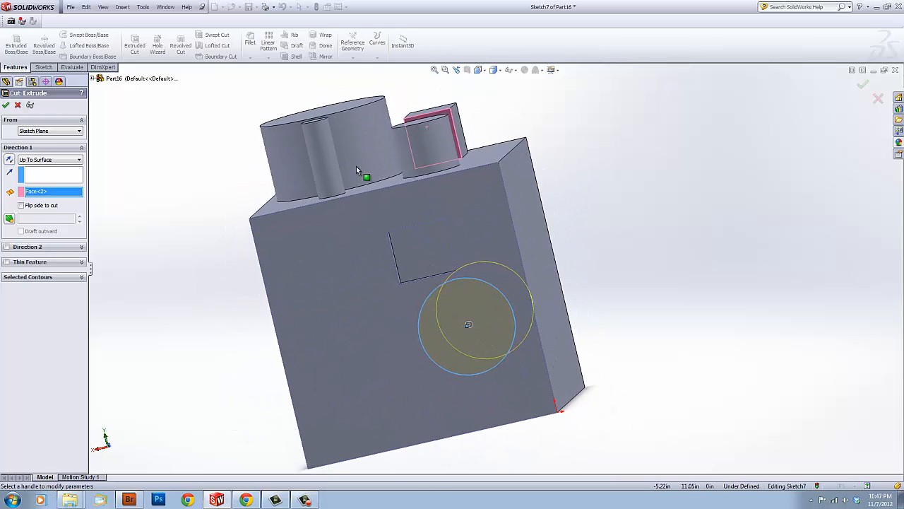
pyautogui.click(50, 160)
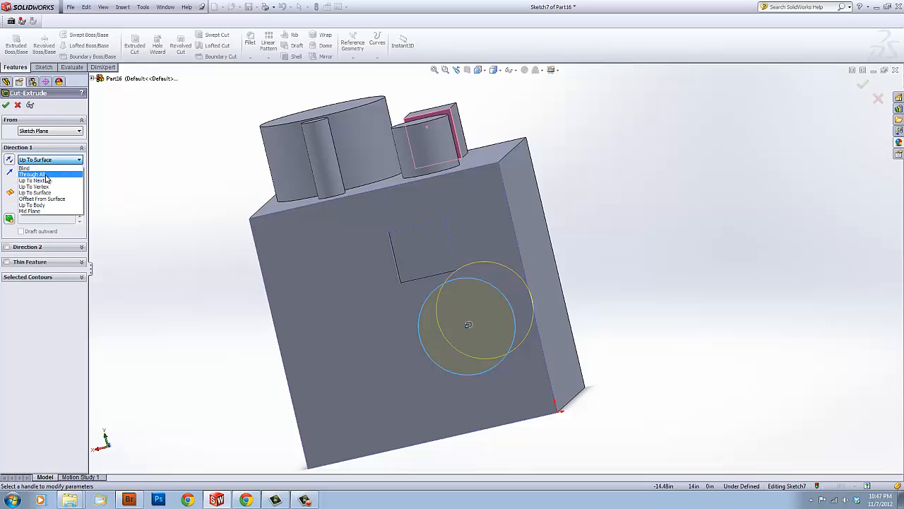
pyautogui.click(52, 193)
pyautogui.scroll(-1, 275, 204)
pyautogui.moveTo(275, 205); pyautogui.dragTo(289, 234, button='middle')
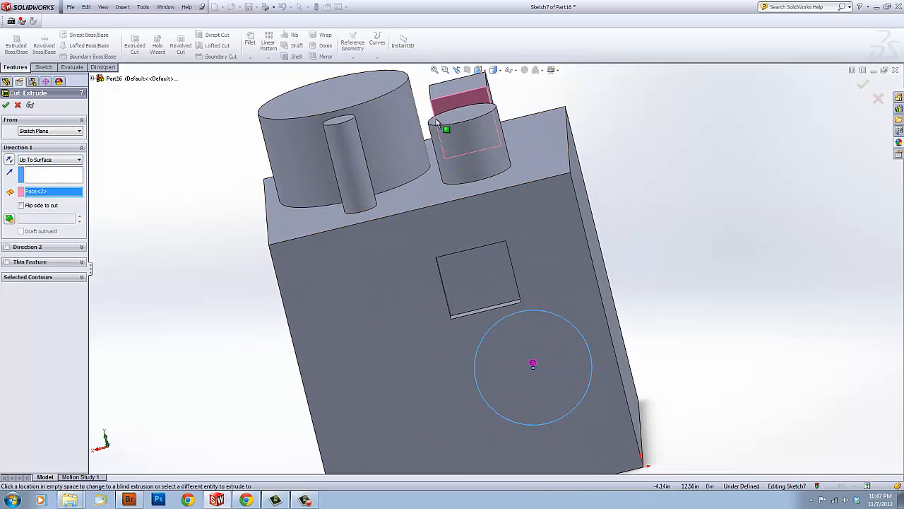
pyautogui.click(7, 106)
pyautogui.moveTo(207, 171); pyautogui.dragTo(267, 152, button='middle')
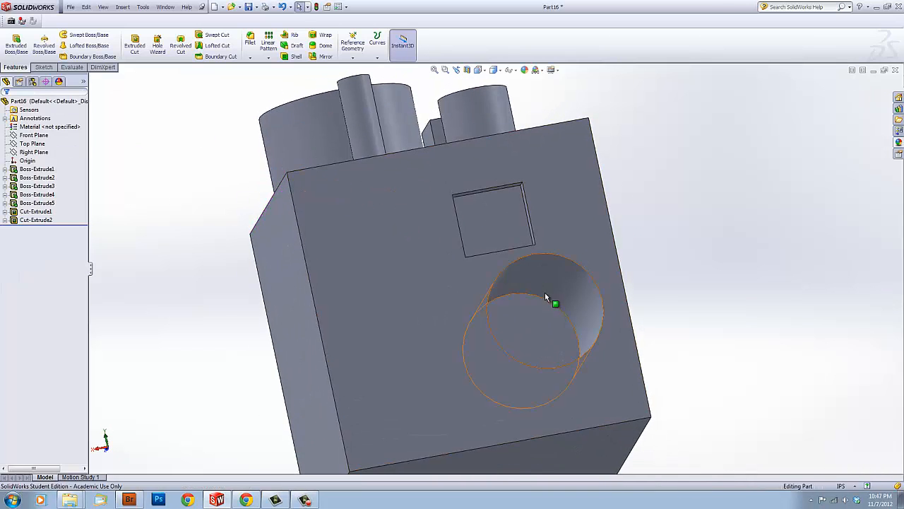
pyautogui.scroll(-3, 545, 293)
pyautogui.scroll(3, 473, 285)
pyautogui.moveTo(378, 274); pyautogui.dragTo(399, 261, button='middle')
pyautogui.click(399, 260)
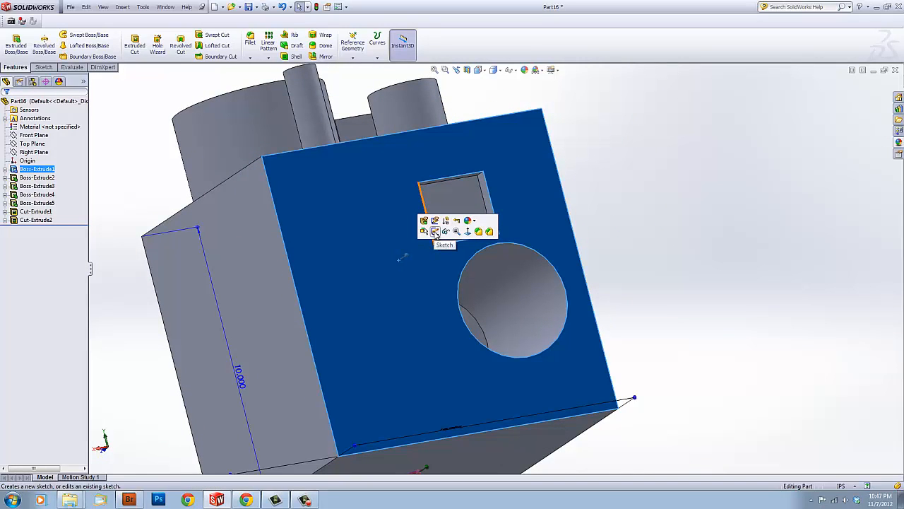
pyautogui.click(436, 232)
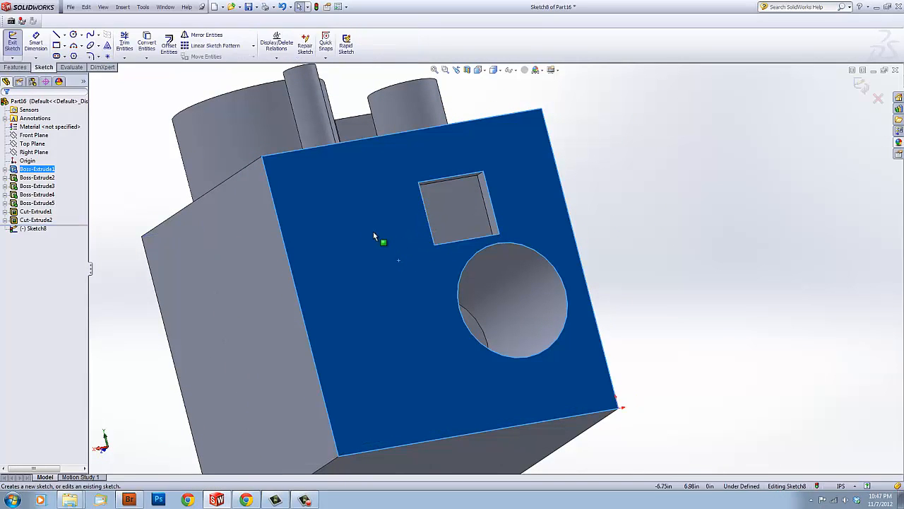
pyautogui.click(860, 86)
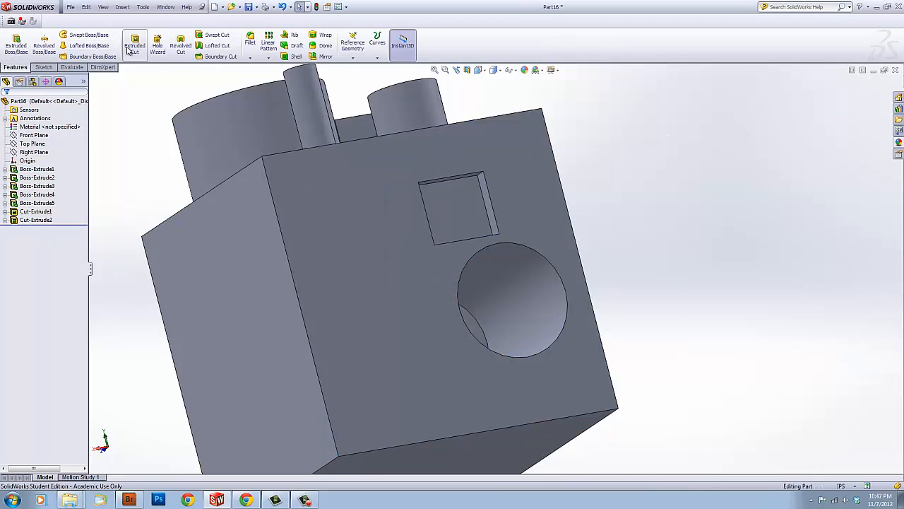
# Start an Extruded Cut on the cube's back face and sketch a corner rectangle about 1.5 by 3 in beside the existing pockets
pyautogui.click(137, 47)
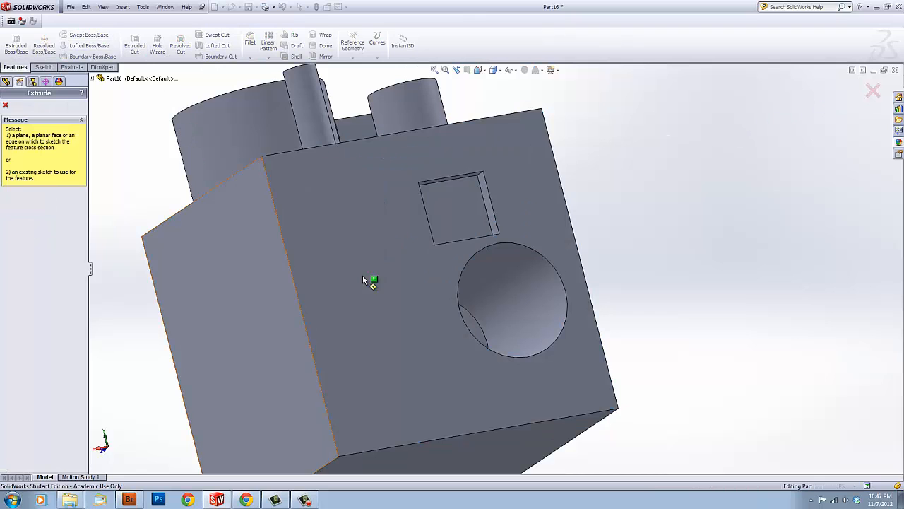
pyautogui.moveTo(358, 255); pyautogui.dragTo(396, 257, button='right')
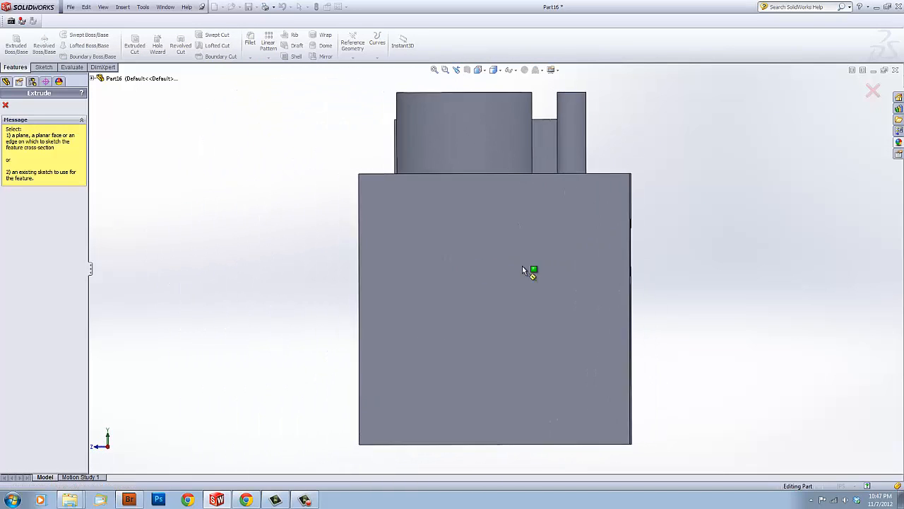
pyautogui.moveTo(460, 250); pyautogui.dragTo(452, 244, button='right')
pyautogui.click(460, 247)
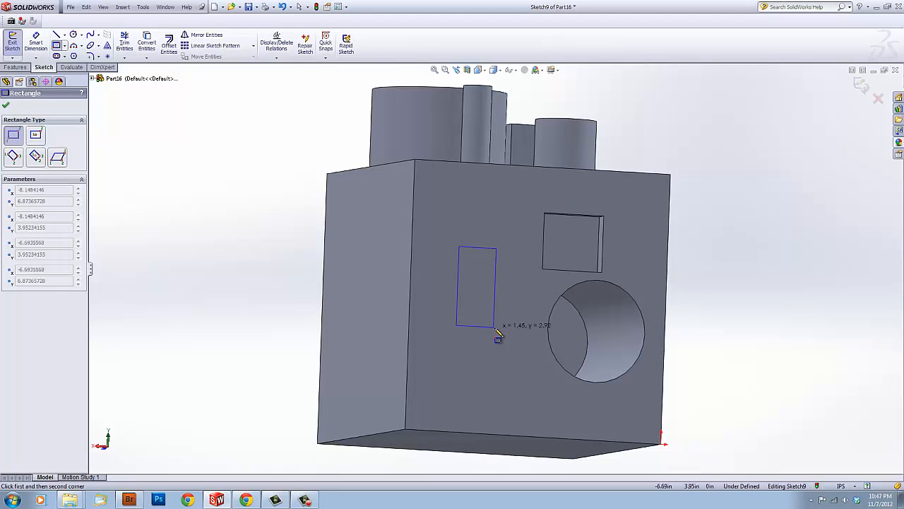
pyautogui.click(496, 328)
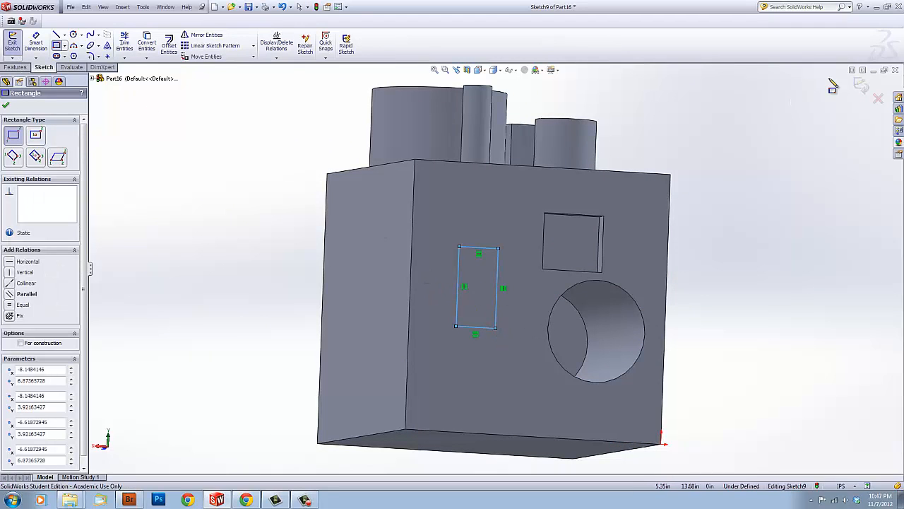
# Exit the sketch and cut the tall rectangle through the cube with the Through All end condition
pyautogui.click(860, 86)
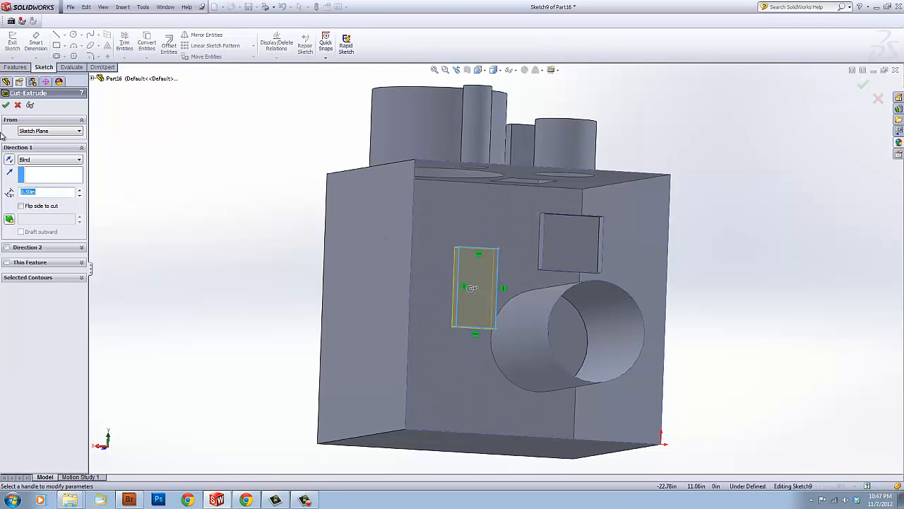
pyautogui.click(39, 160)
pyautogui.click(44, 169)
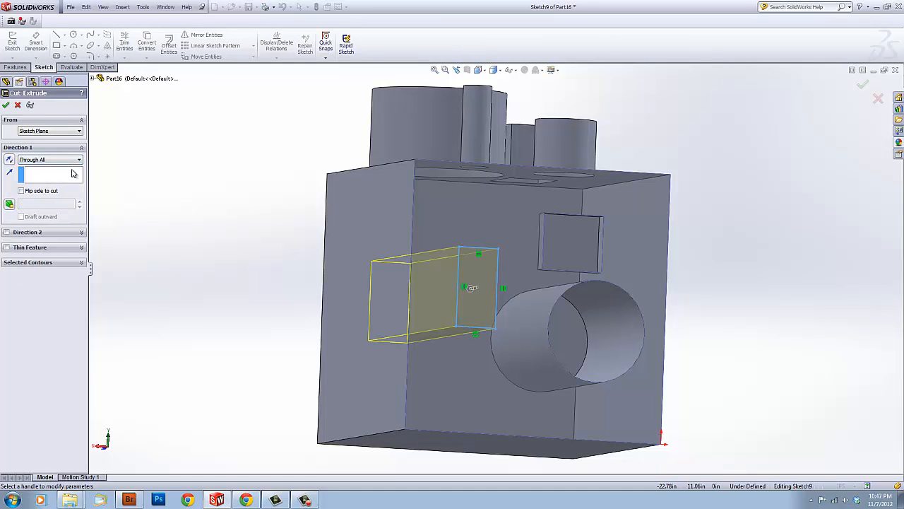
pyautogui.press('Return')
pyautogui.moveTo(242, 145); pyautogui.dragTo(650, 179, button='middle')
pyautogui.moveTo(320, 132); pyautogui.dragTo(349, 146, button='middle')
pyautogui.scroll(3, 705, 304)
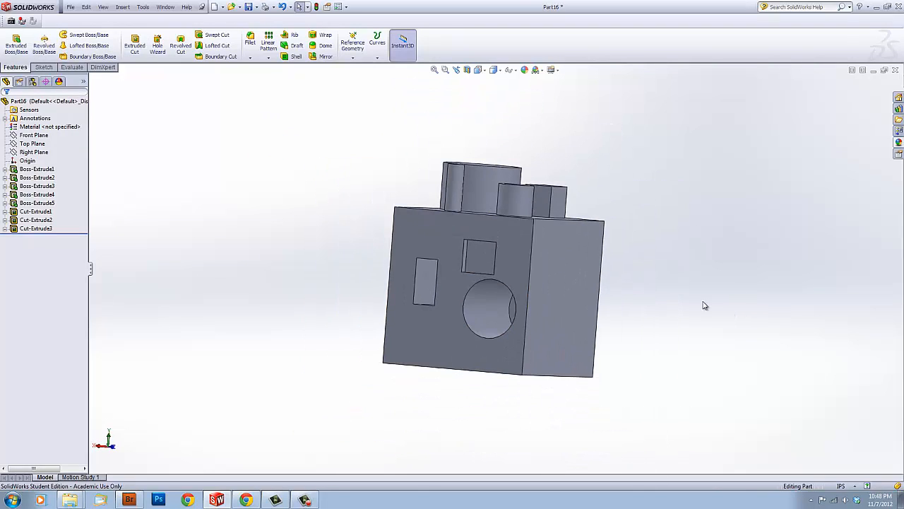
# Sketch a corner rectangle about 7.6 by 8.3 in on the cube's left side face
pyautogui.moveTo(595, 252); pyautogui.dragTo(529, 238, button='middle')
pyautogui.scroll(-3, 569, 278)
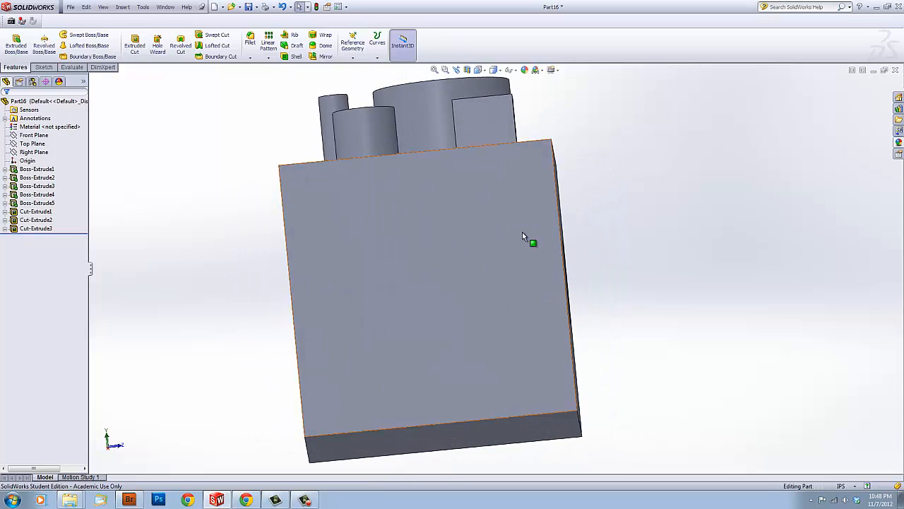
pyautogui.click(438, 212)
pyautogui.click(466, 196)
pyautogui.moveTo(449, 207); pyautogui.dragTo(450, 249, button='right')
pyautogui.click(323, 189)
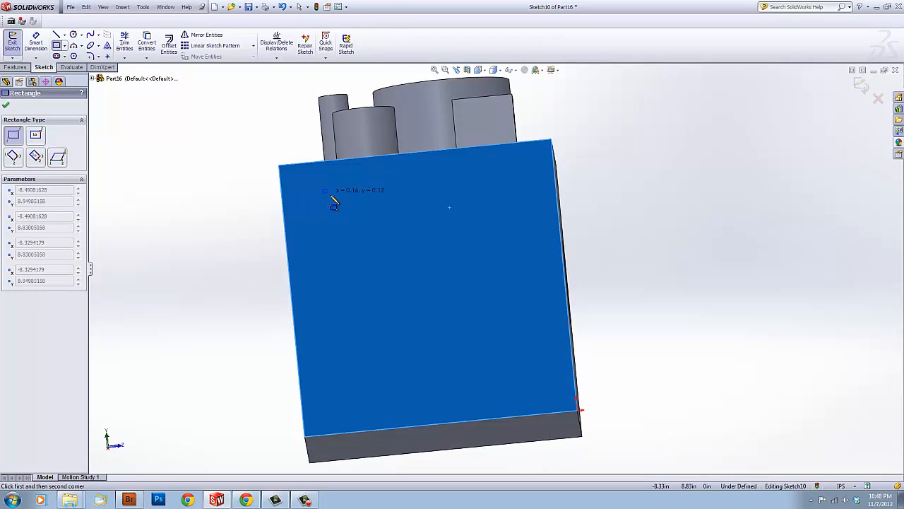
pyautogui.click(550, 395)
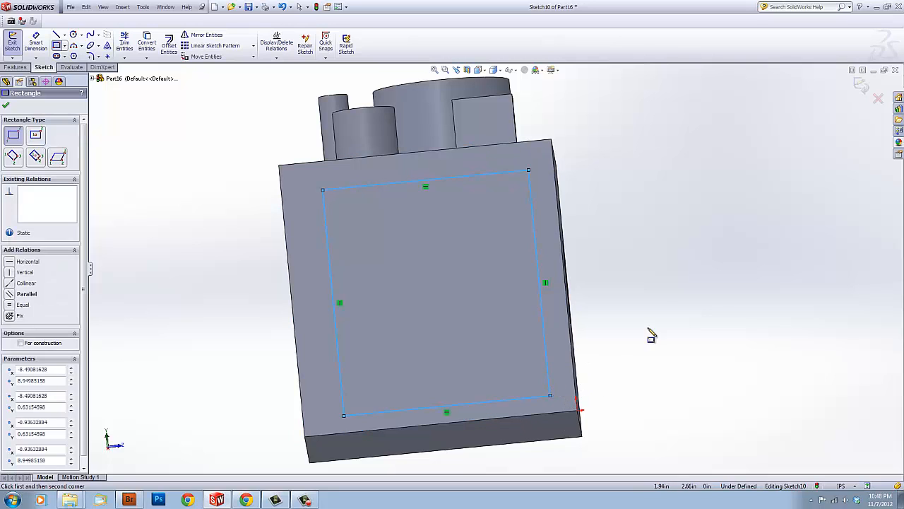
# Dimension the rectangle's top line 1 in from the top edge of the cube's side face
pyautogui.moveTo(651, 334); pyautogui.dragTo(668, 258, button='right')
pyautogui.click(478, 176)
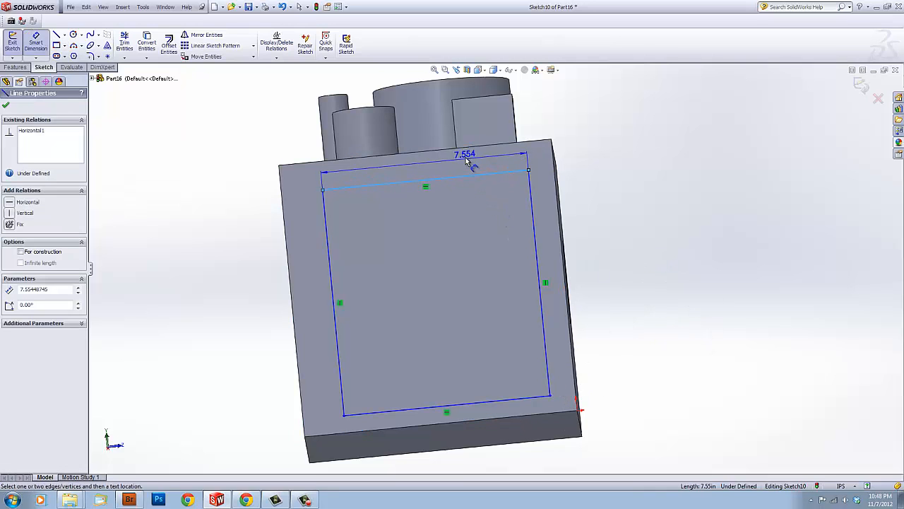
pyautogui.click(472, 151)
pyautogui.click(662, 139)
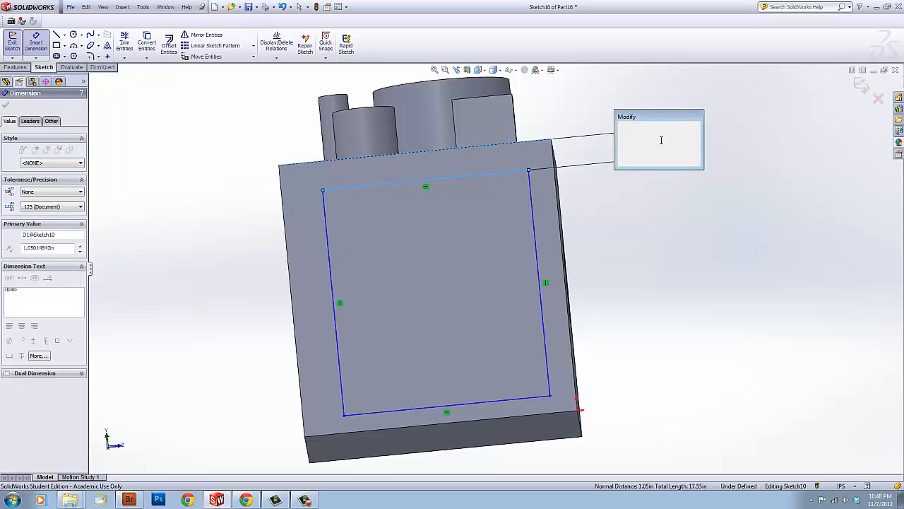
pyautogui.write('1')
pyautogui.press('Return')
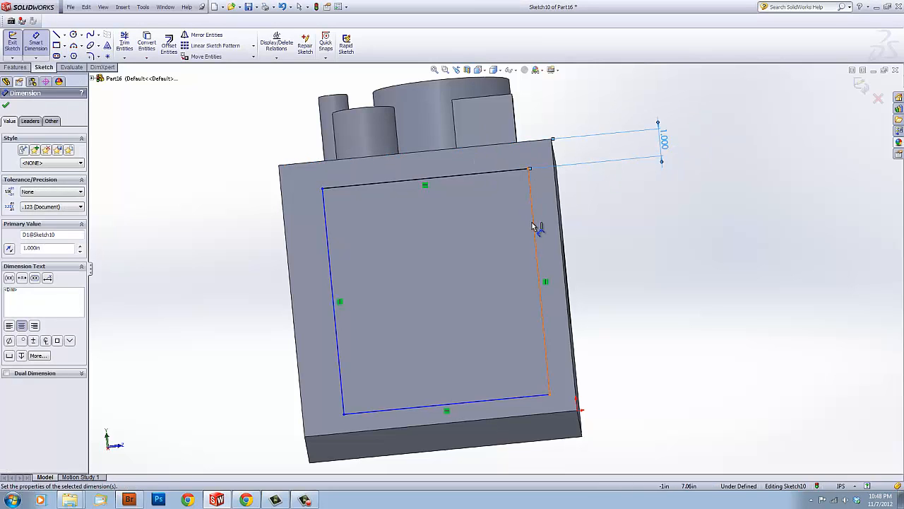
# Dimension the rectangle's front vertical line 1 in from the adjacent vertical edge of the cube
pyautogui.click(538, 225)
pyautogui.click(567, 282)
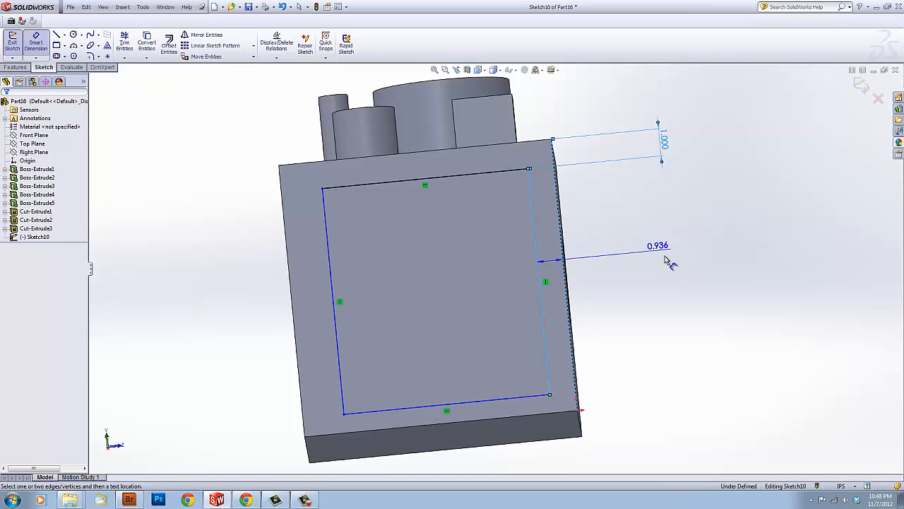
pyautogui.click(673, 267)
pyautogui.write('1')
pyautogui.press('Return')
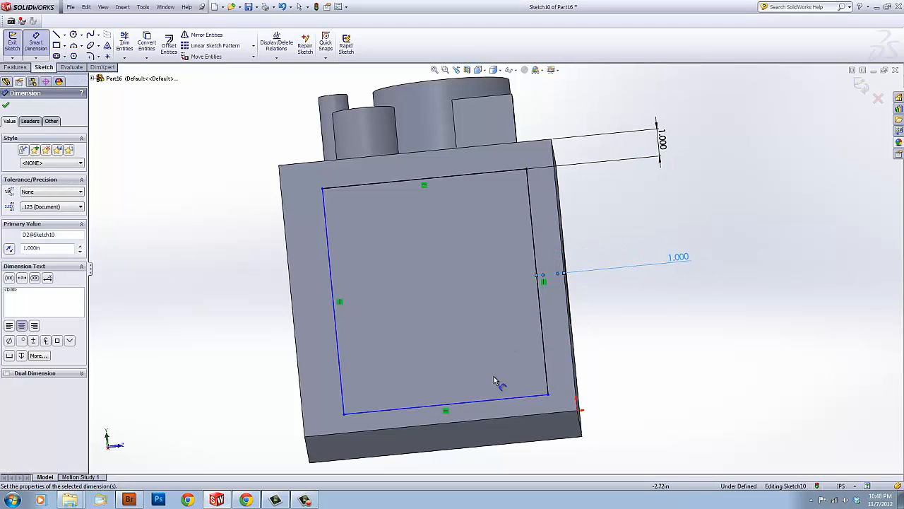
# Set the length of the rectangle's bottom line to 8 in
pyautogui.click(498, 404)
pyautogui.click(514, 445)
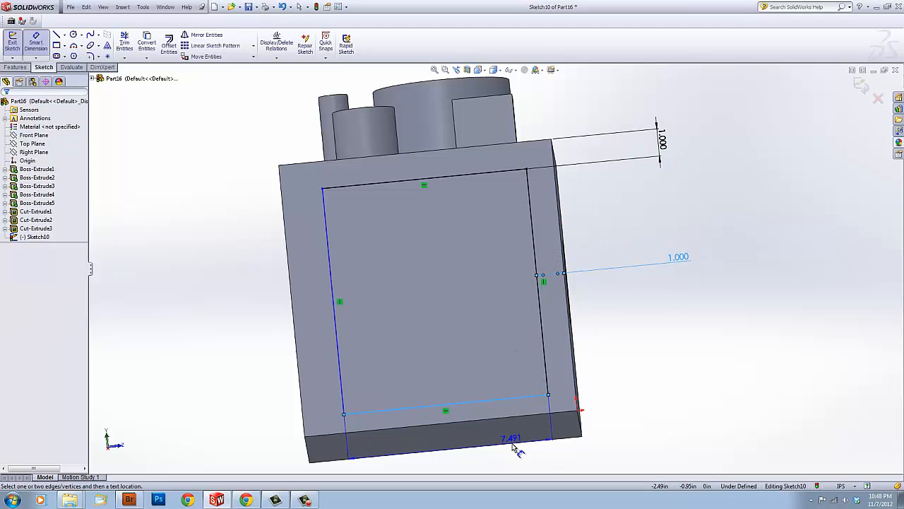
pyautogui.click(513, 441)
pyautogui.write('8')
pyautogui.press('Return')
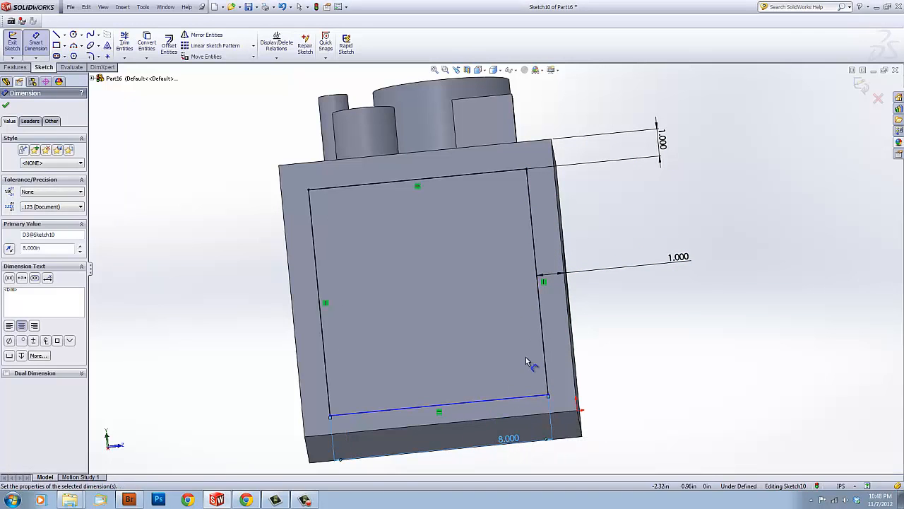
# Dimension the rectangle's top line as well and accept it as a driven dimension
pyautogui.click(422, 183)
pyautogui.click(236, 139)
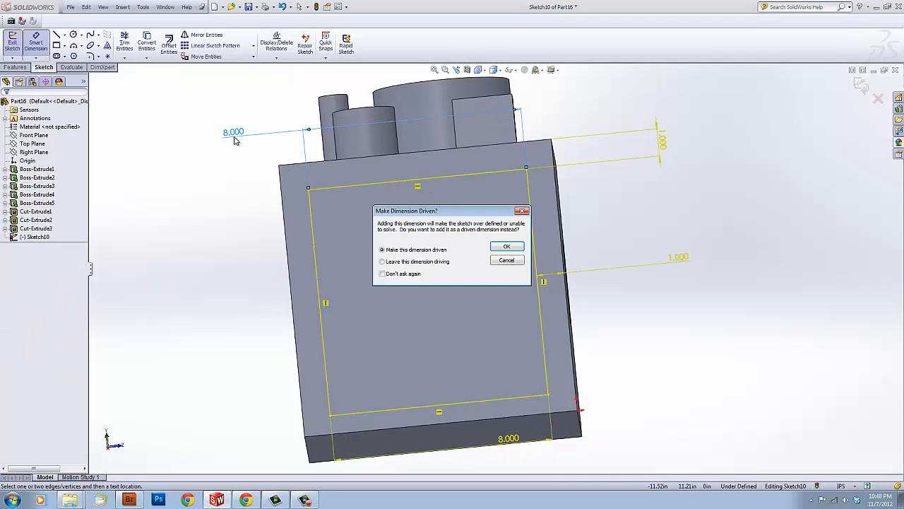
pyautogui.click(506, 248)
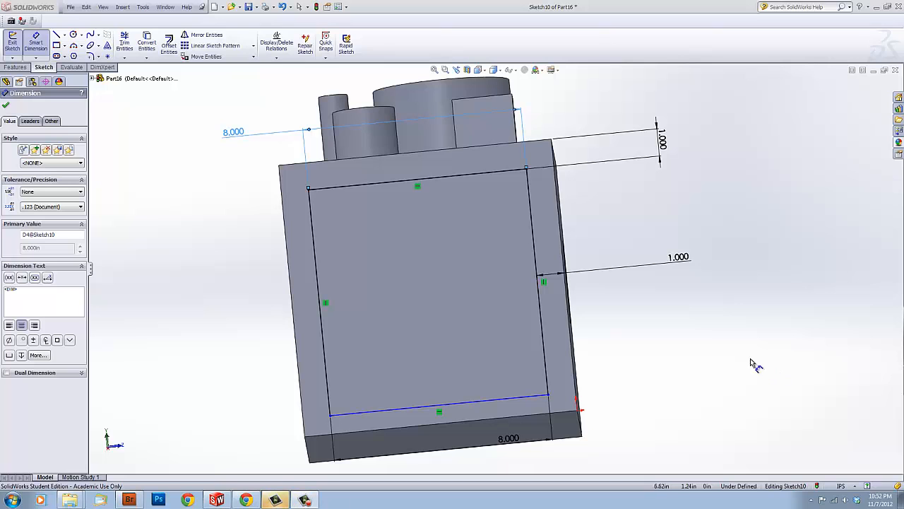
# Cut the large rectangle through the cube from its side face using Extruded Cut with the Through All end condition
pyautogui.moveTo(642, 342); pyautogui.dragTo(662, 348, button='middle')
pyautogui.scroll(-1, 620, 230)
pyautogui.moveTo(620, 230); pyautogui.dragTo(608, 206, button='middle')
pyautogui.scroll(4, 574, 232)
pyautogui.moveTo(574, 234)
pyautogui.mouseDown(button='middle')
pyautogui.moveTo(573, 255)
pyautogui.moveTo(434, 157)
pyautogui.mouseUp(button='middle')
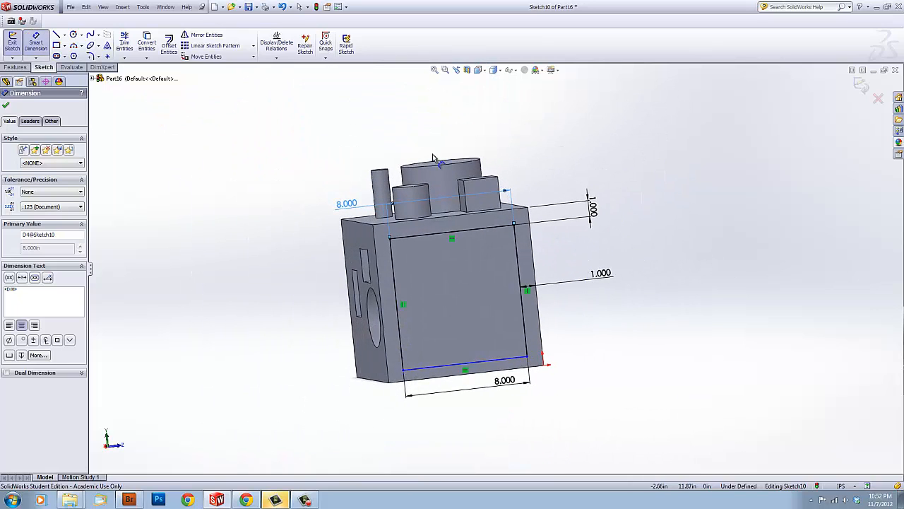
pyautogui.click(12, 67)
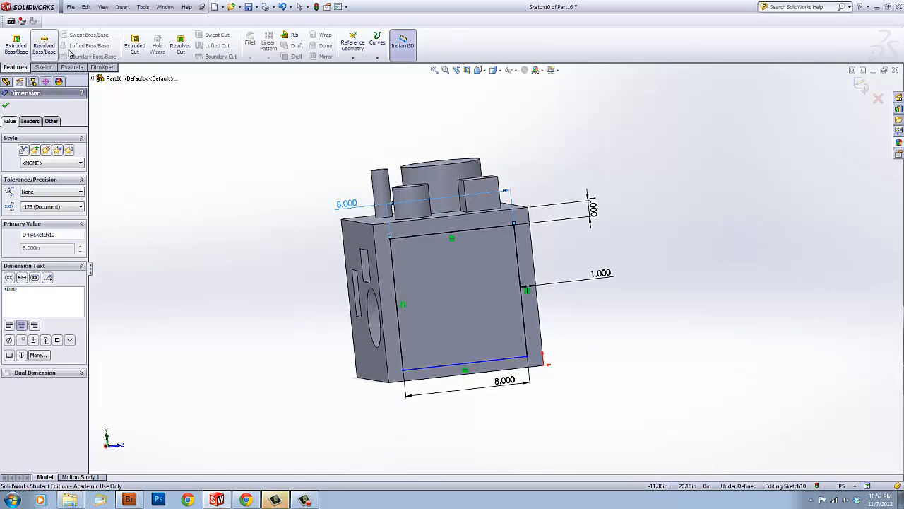
pyautogui.click(135, 45)
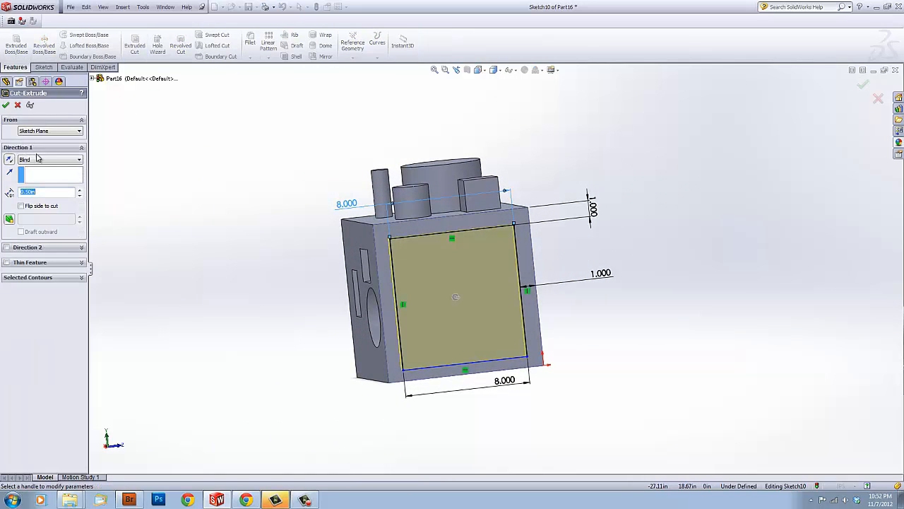
pyautogui.click(39, 159)
pyautogui.click(39, 170)
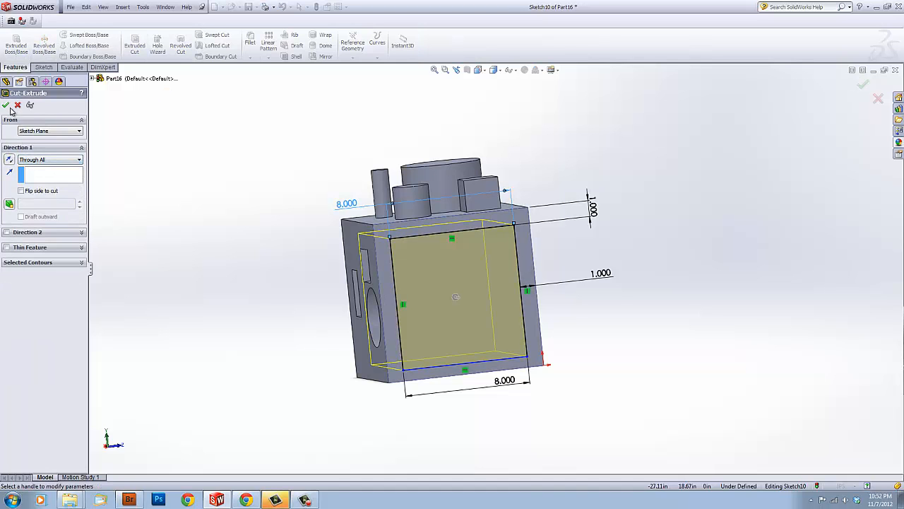
pyautogui.click(6, 105)
pyautogui.moveTo(238, 177); pyautogui.dragTo(277, 211, button='middle')
pyautogui.moveTo(241, 204); pyautogui.dragTo(291, 171, button='middle')
pyautogui.scroll(-3, 325, 212)
pyautogui.scroll(3, 452, 262)
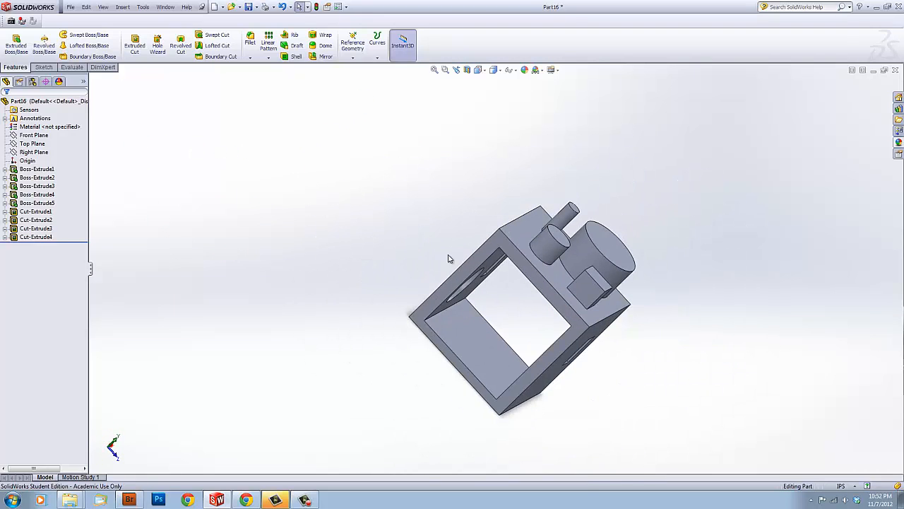